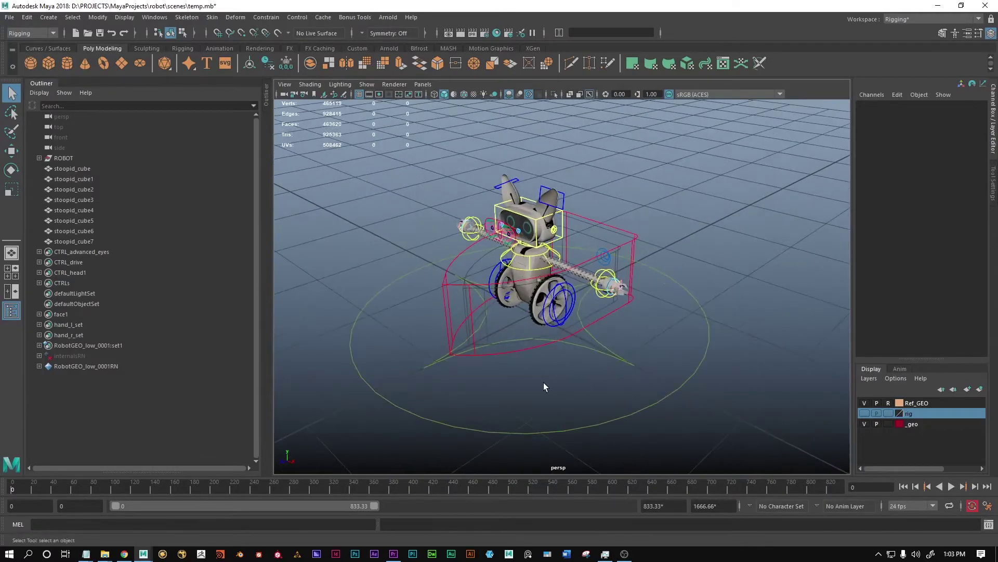
Examine the robot rig and its control curves from several angles, and expand the ROBOT group in the outliner
left_click_drag(545, 382, 649, 361, "alt")
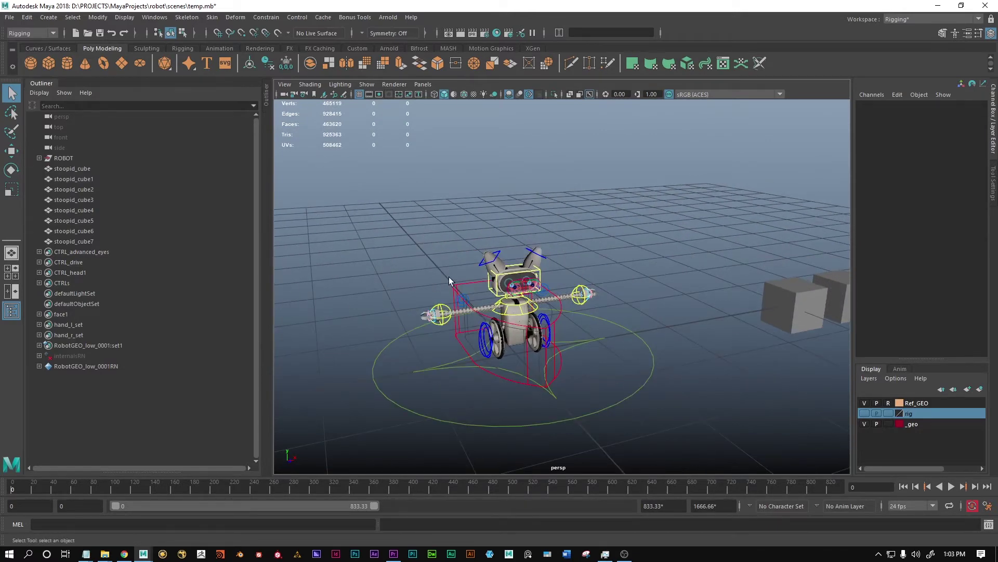
left_click_drag(448, 271, 453, 207, "alt")
right_click_drag(452, 207, 505, 269, "alt")
left_click_drag(504, 270, 507, 303, "alt")
left_click(474, 287)
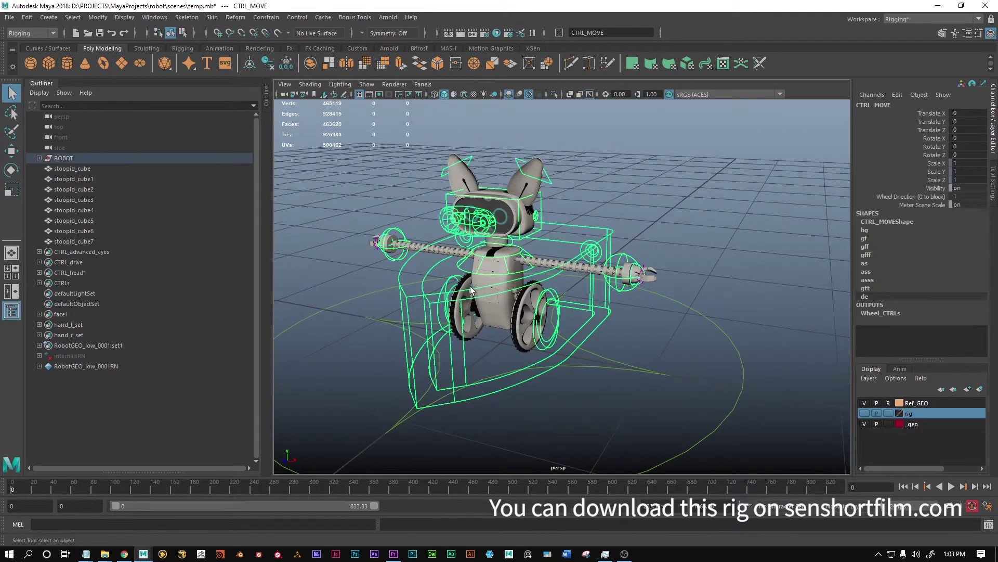
key("f")
middle_click_drag(586, 297, 588, 385, "alt")
right_click_drag(588, 385, 551, 364, "alt")
left_click_drag(582, 343, 530, 354, "alt")
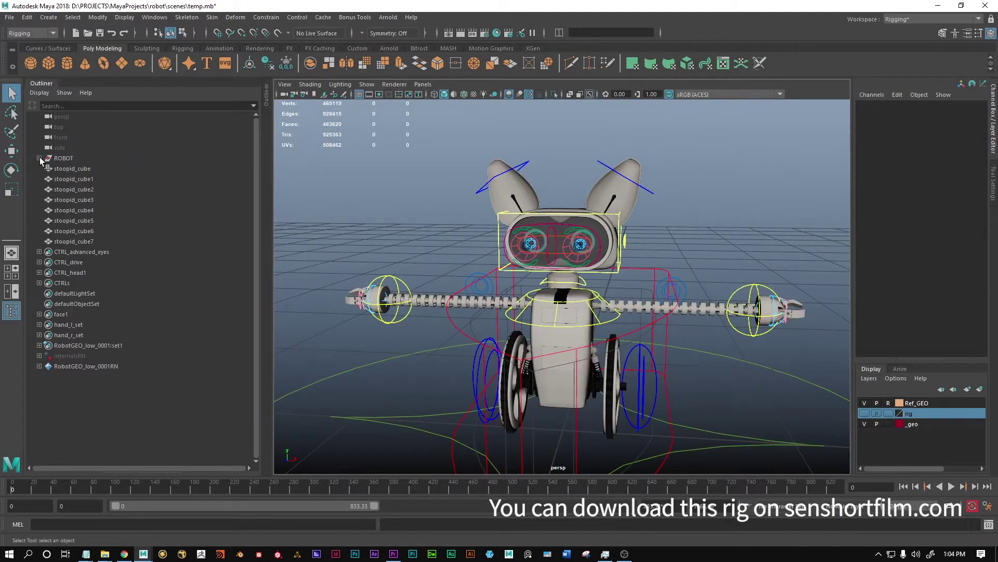
left_click(39, 158)
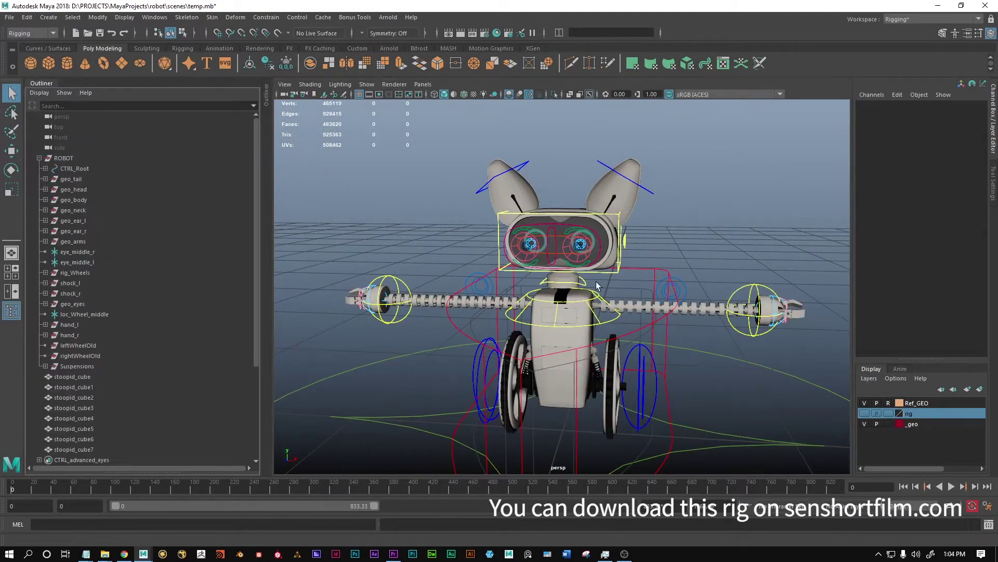
scroll(479, 227, "up", 2)
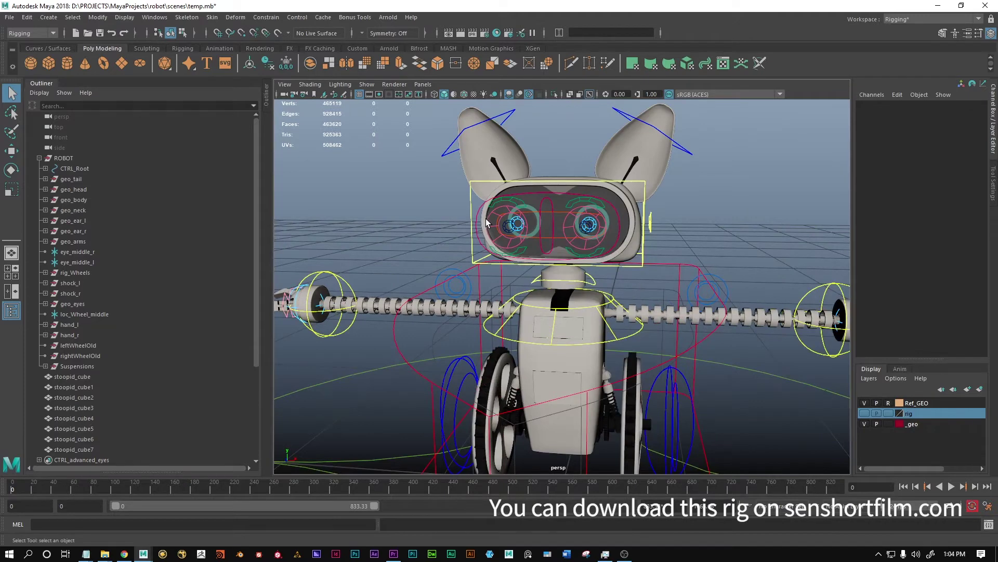
Select the right eye control CTRL_eye_r, try moving it, and undo the move
left_click(489, 222)
key("w")
middle_click_drag(554, 281, 551, 245)
key("ctrl+z")
key("ctrl+z")
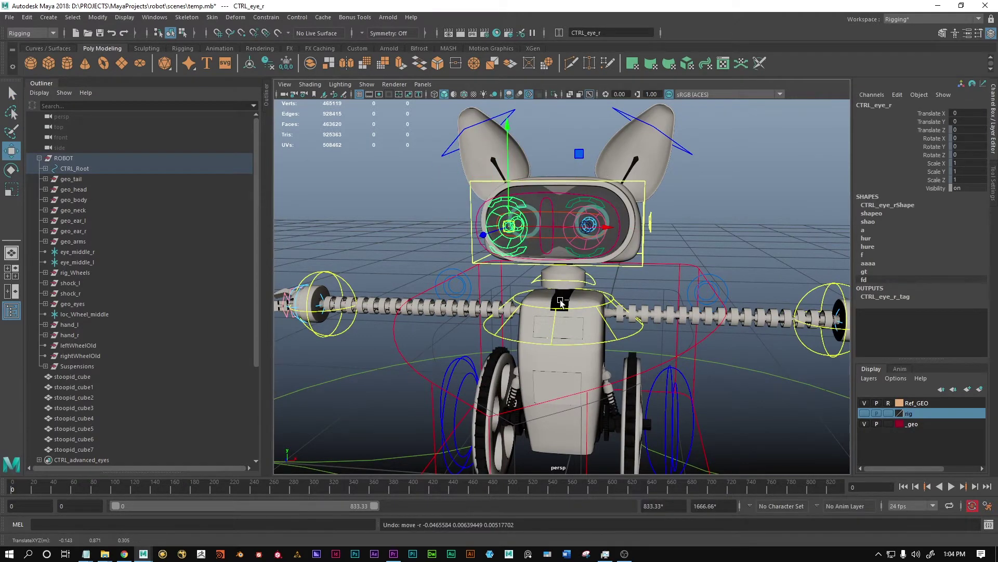
Isolate the right eye control CTRL_eye_r in the perspective view
middle_click_drag(486, 316, 503, 312, "alt")
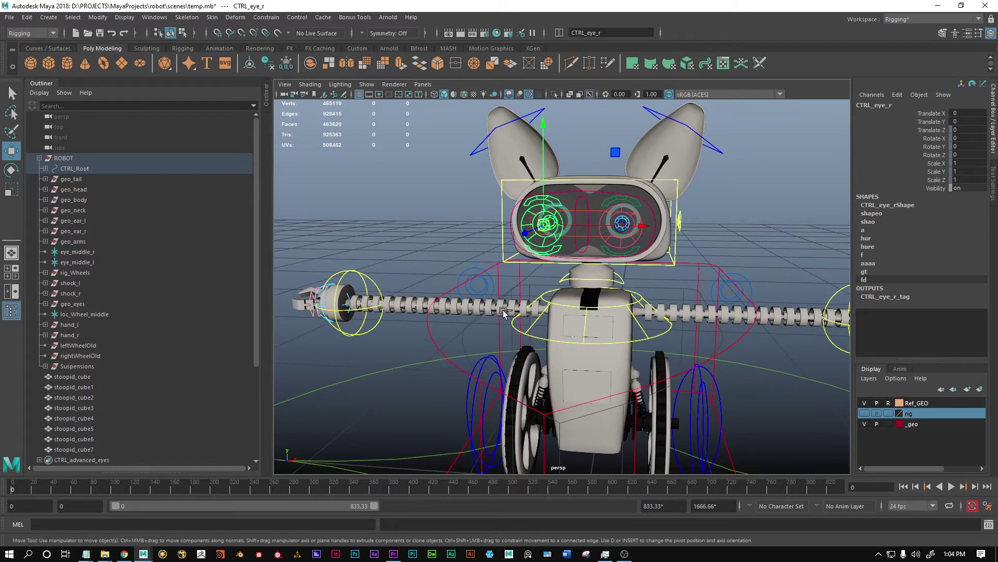
key("ctrl+1")
key("ctrl+1")
key("ctrl+1")
key("ctrl+1")
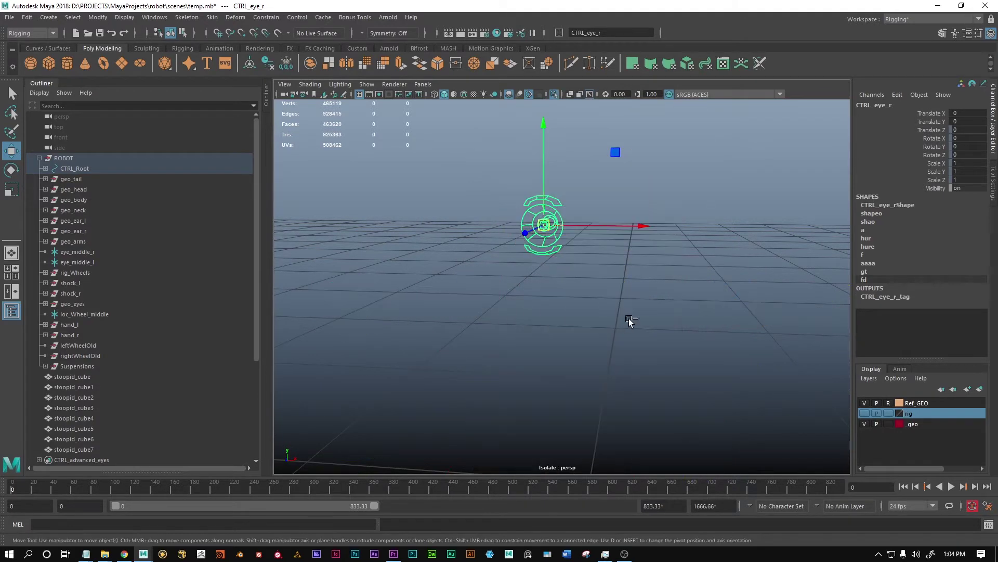
left_click(554, 94)
middle_click_drag(575, 109, 592, 357, "alt")
right_click_drag(592, 357, 657, 341, "alt")
middle_click_drag(589, 308, 640, 363, "alt")
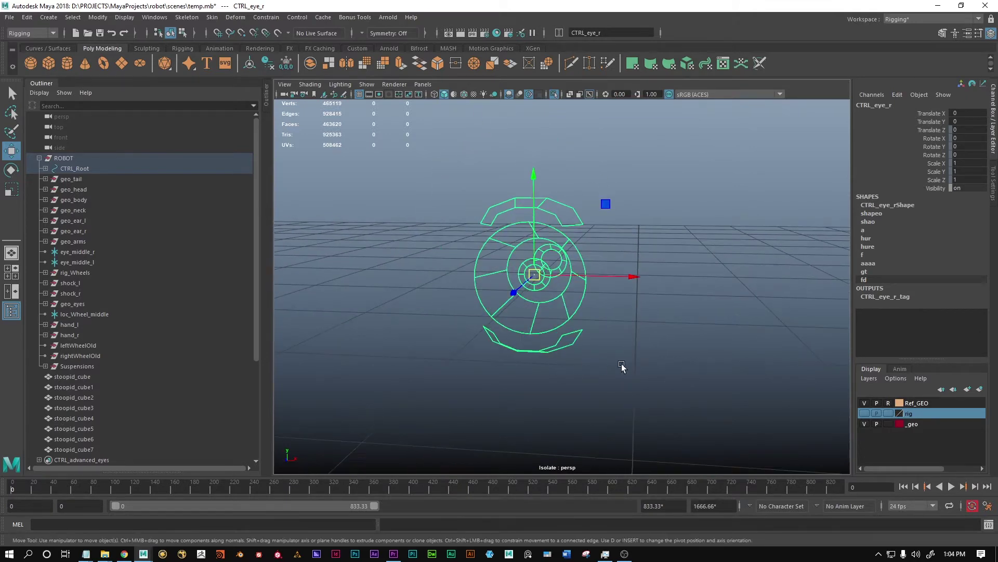
Hide the iris, pupil and upper and lower eyelid controls so only the main right eye control curves remain
left_click(640, 364)
left_click(564, 303)
key("q")
middle_click_drag(623, 304, 641, 364, "alt")
left_click_drag(565, 307, 554, 276)
key("h")
left_click(572, 360)
left_click(589, 350)
key("h")
left_click_drag(544, 197, 584, 228)
key("h")
left_click(579, 266)
Examine the right eye control from several angles, deselecting and reselecting it to check how its curves behave together
middle_click_drag(631, 307, 615, 339, "alt")
right_click_drag(668, 338, 619, 333, "alt")
middle_click_drag(614, 326, 622, 343, "alt")
left_click_drag(622, 347, 669, 342, "alt")
right_click_drag(546, 359, 593, 366, "alt")
middle_click_drag(588, 368, 631, 368, "alt")
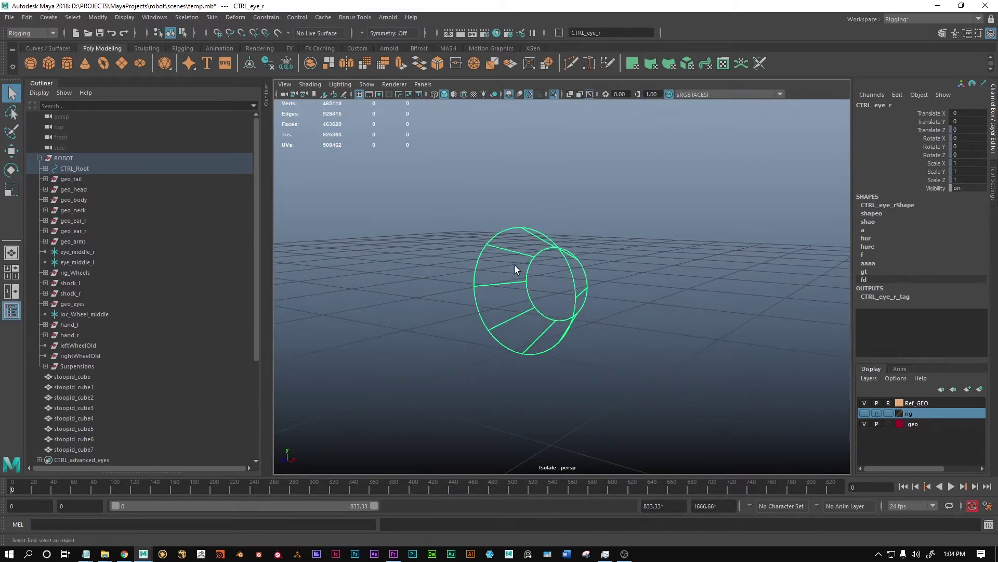
left_click(536, 274)
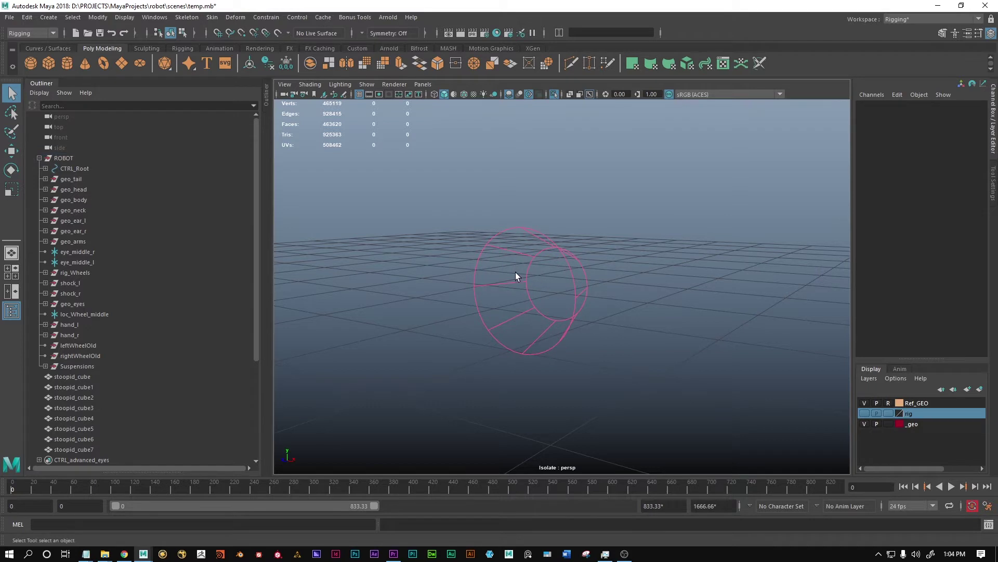
left_click(519, 277)
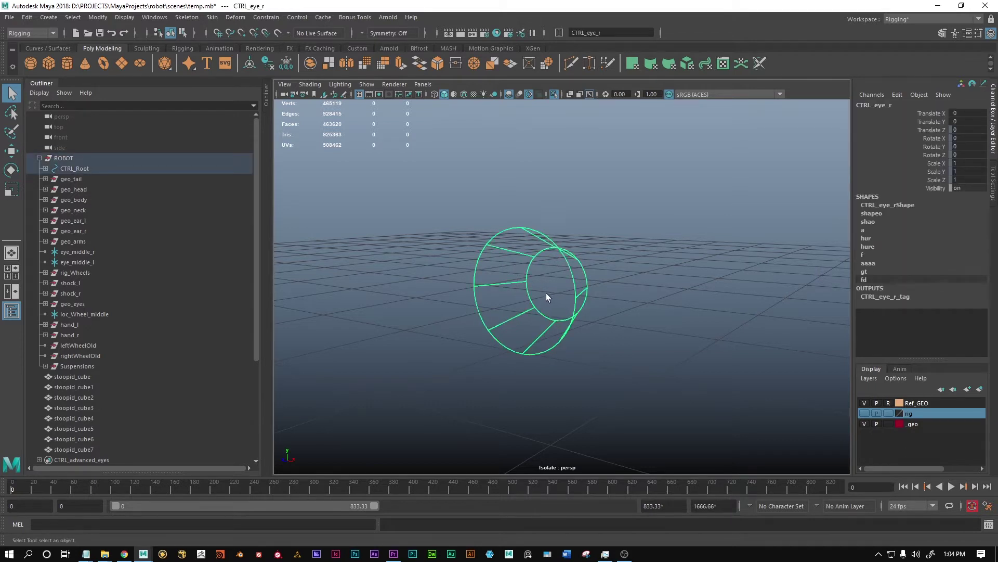
left_click(388, 239)
left_click(532, 292)
left_click_drag(613, 242, 435, 298, "alt")
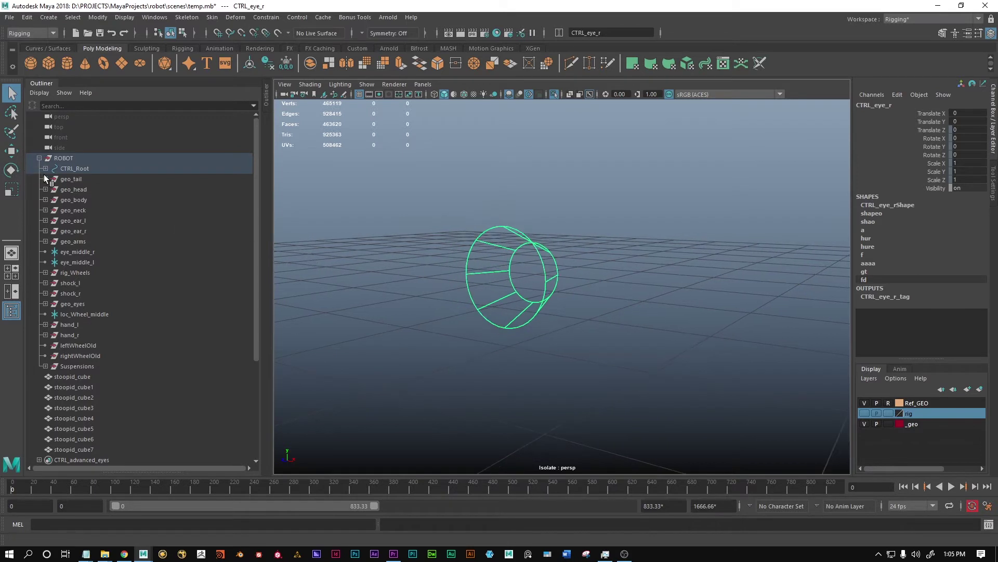
Reveal CTRL_eye_r in the outliner hierarchy, and create a polygon cube before reselecting the eye control
key("f")
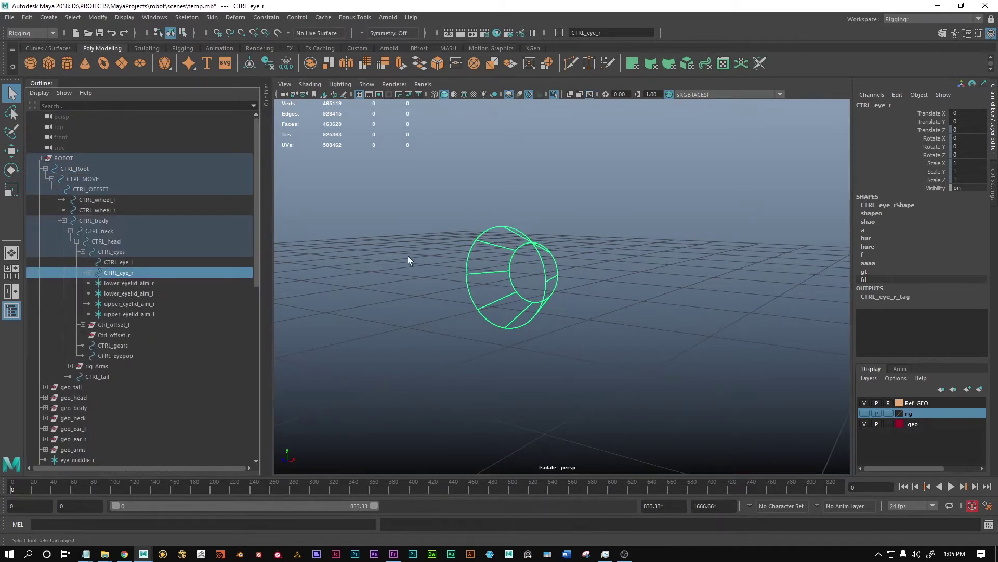
left_click(54, 60)
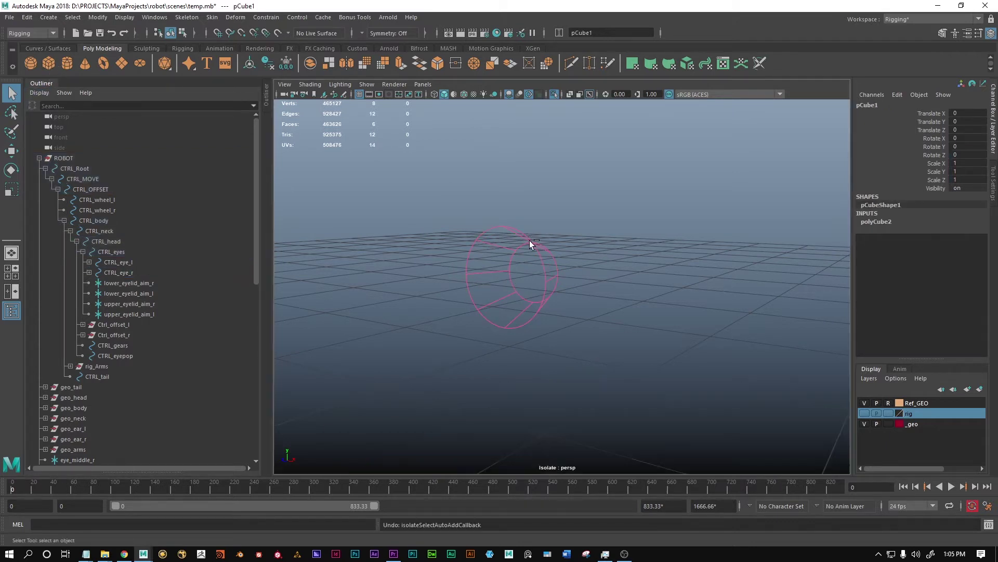
left_click(522, 291)
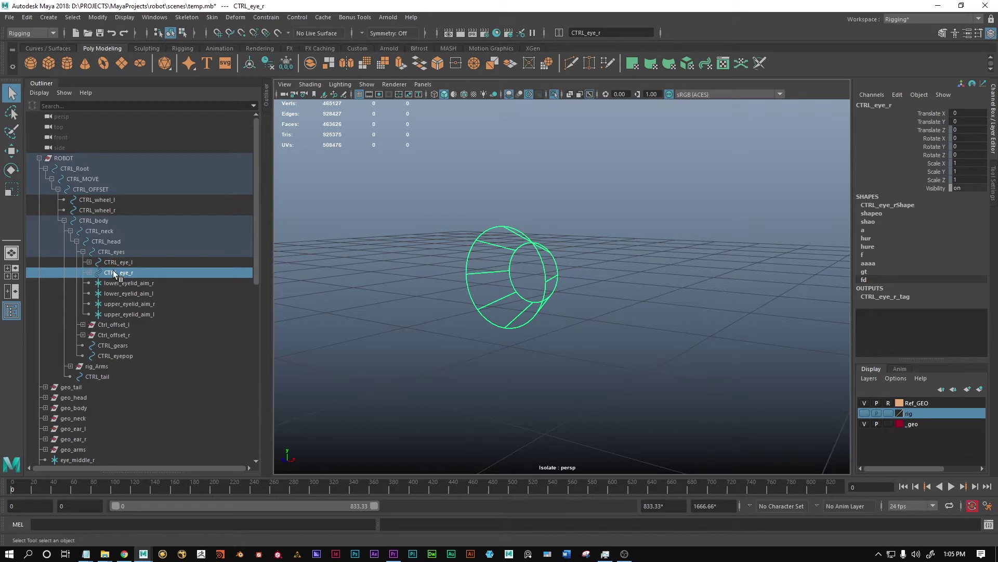
Turn on the display of shape nodes in the outliner and expand CTRL_eye_r to list its shapes
right_click_drag(126, 270, 169, 278)
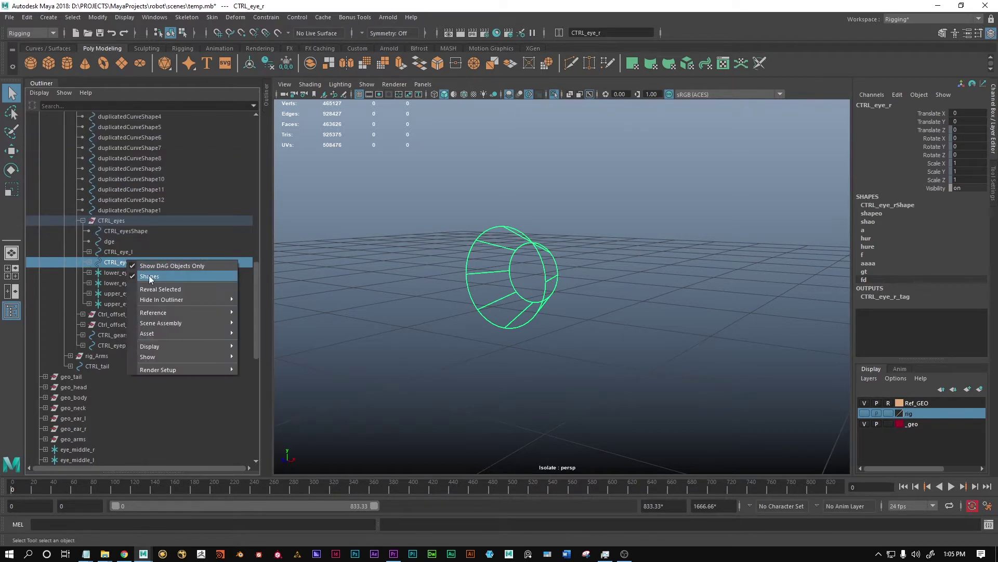
left_click(149, 278)
right_click(146, 271)
left_click(163, 285)
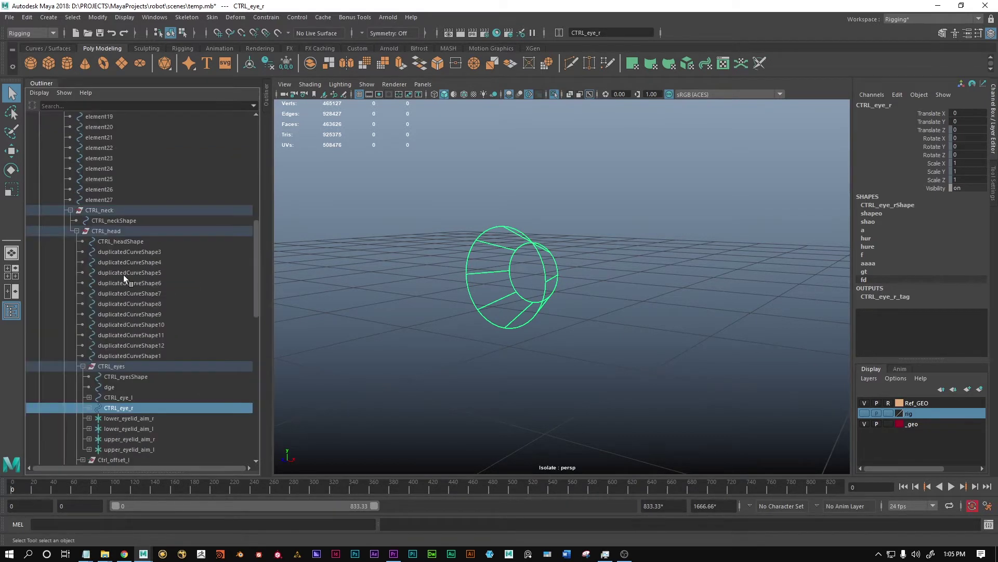
scroll(213, 354, "down", 3)
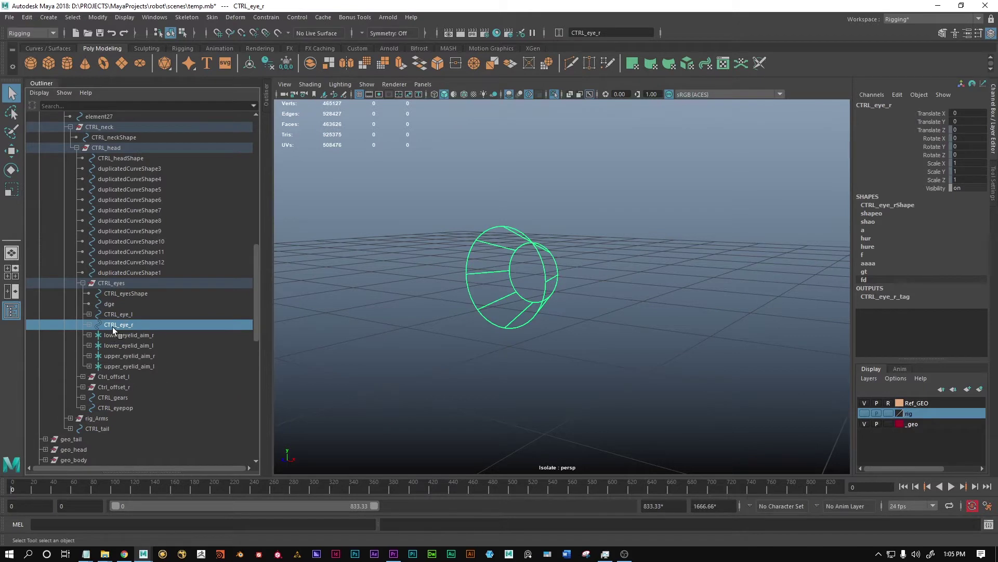
left_click(88, 325)
scroll(139, 337, "down", 3)
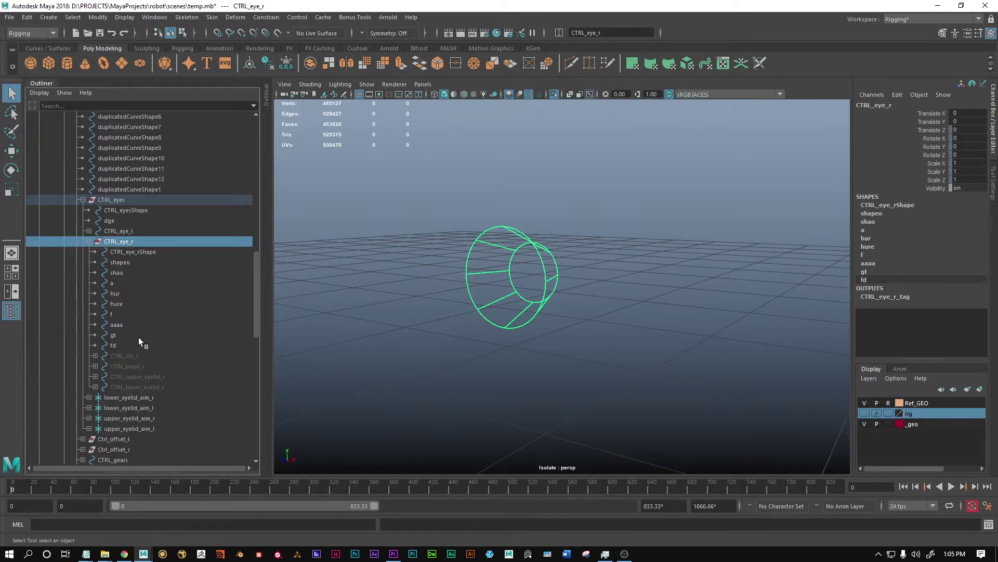
Select the shape nodes under CTRL_eye_r individually to examine which curve of the control each one represents
left_click(130, 252)
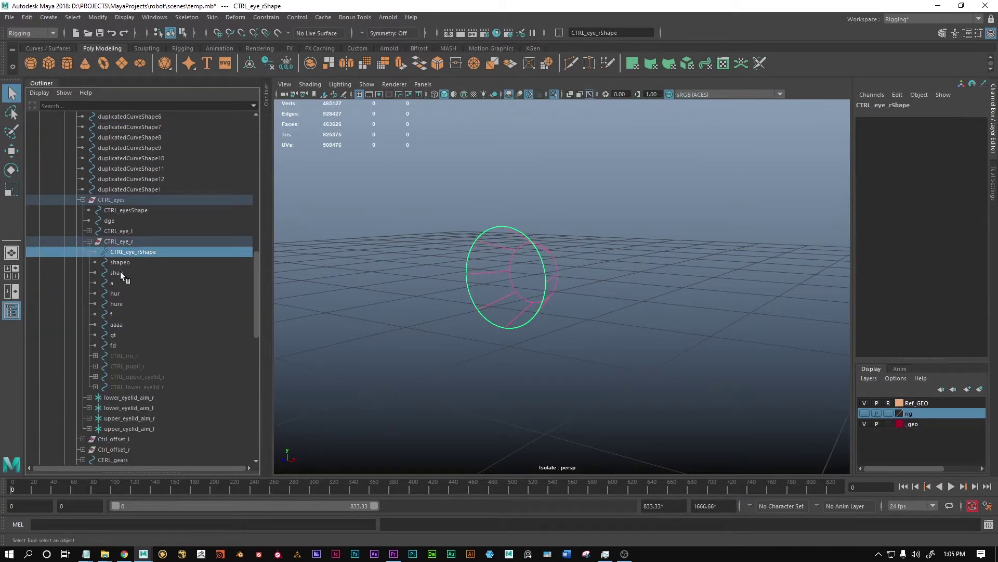
left_click(121, 272)
left_click(123, 303)
left_click(125, 324)
left_click(127, 352)
left_click(121, 325)
left_click(116, 304)
left_click_drag(123, 345, 120, 332)
left_click(114, 293)
left_click(115, 262)
left_click(118, 252)
Select all the shape nodes under CTRL_eye_r, from fd up to CTRL_eye_rShape
left_click(117, 345, "shift")
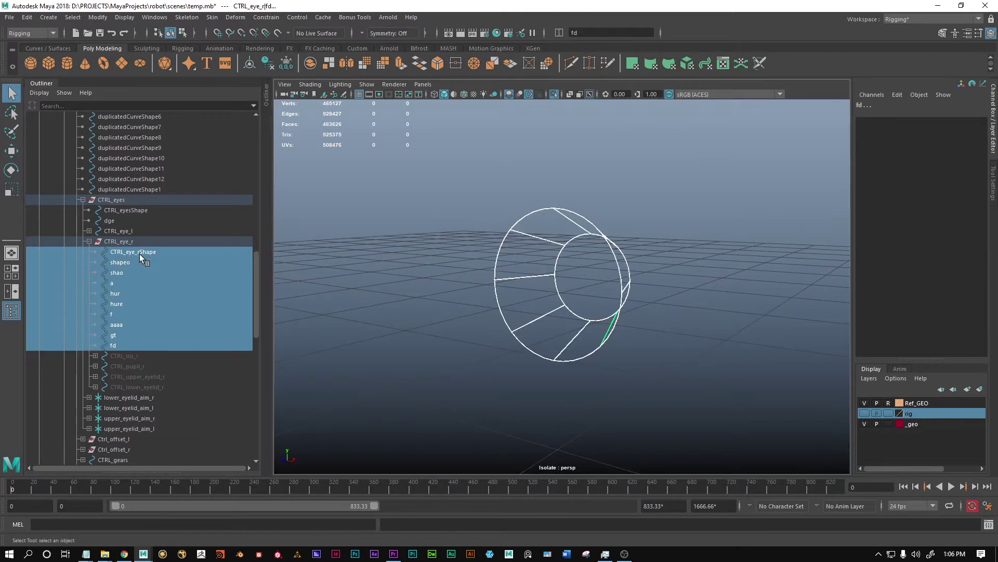
left_click(118, 344)
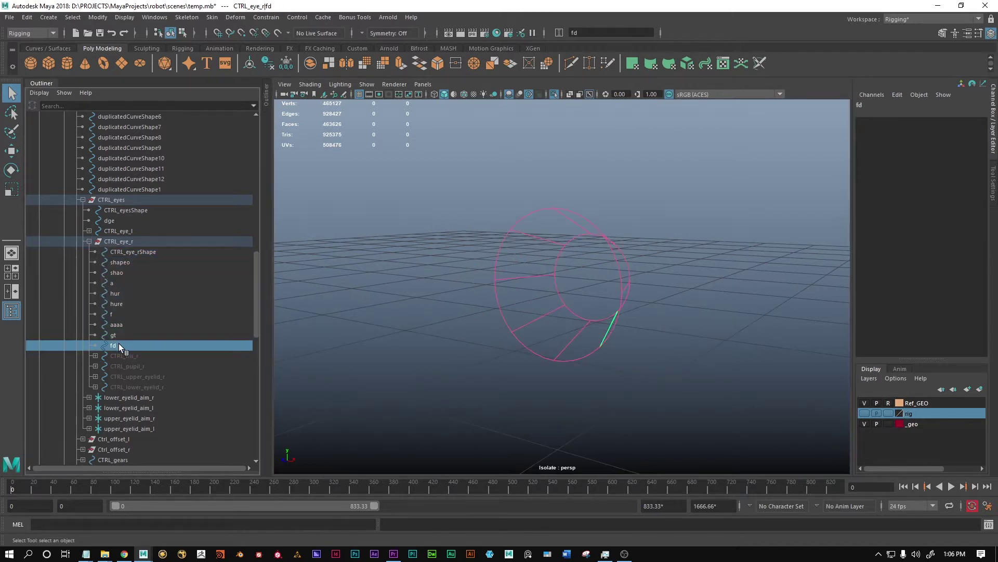
left_click(124, 251, "shift")
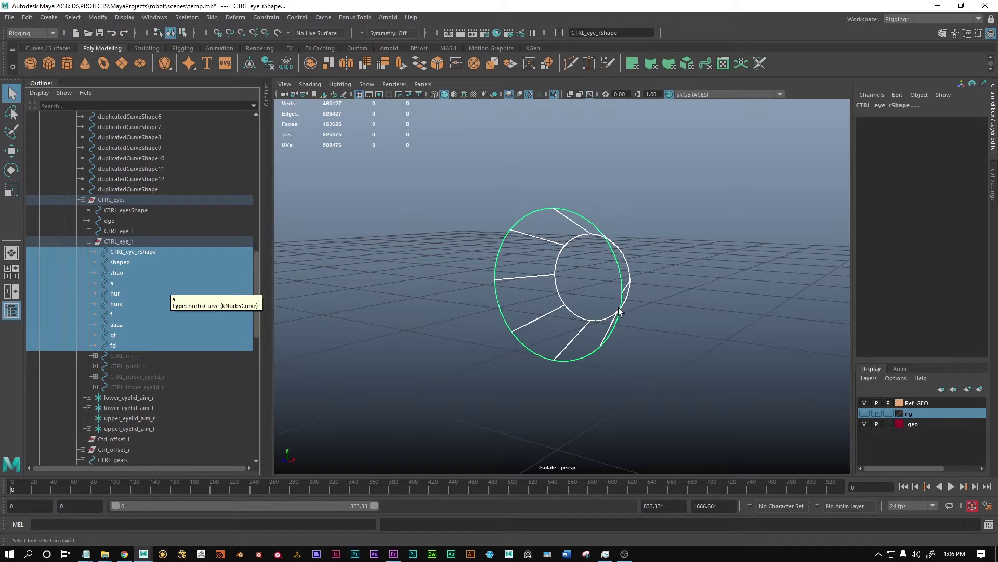
left_click_drag(592, 318, 540, 302, "alt")
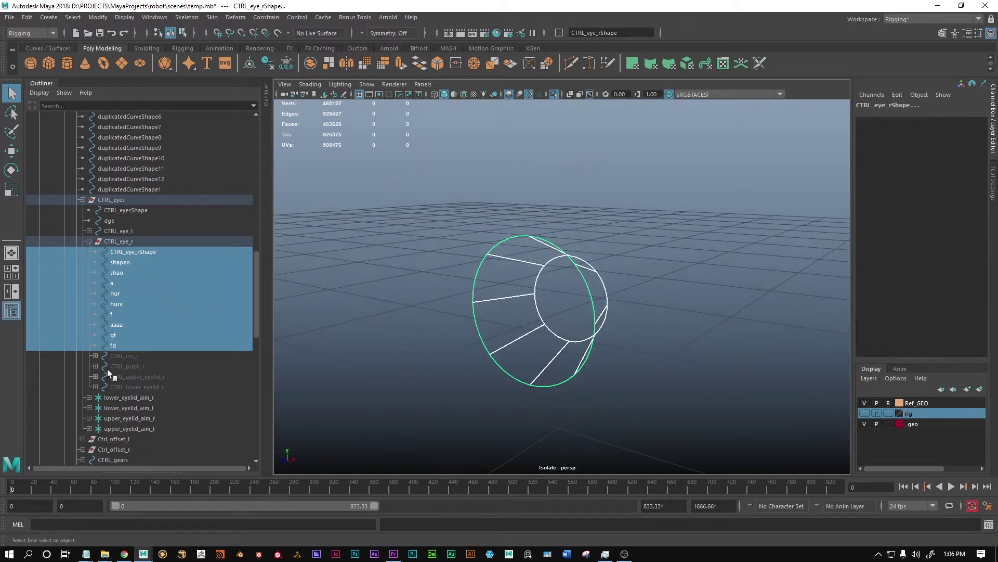
double_click(128, 252)
type("sh")
key("Escape")
Reselect the shape nodes from CTRL_eye_rShape to fd, and collapse and re-expand the rename field
left_click(124, 345, "shift")
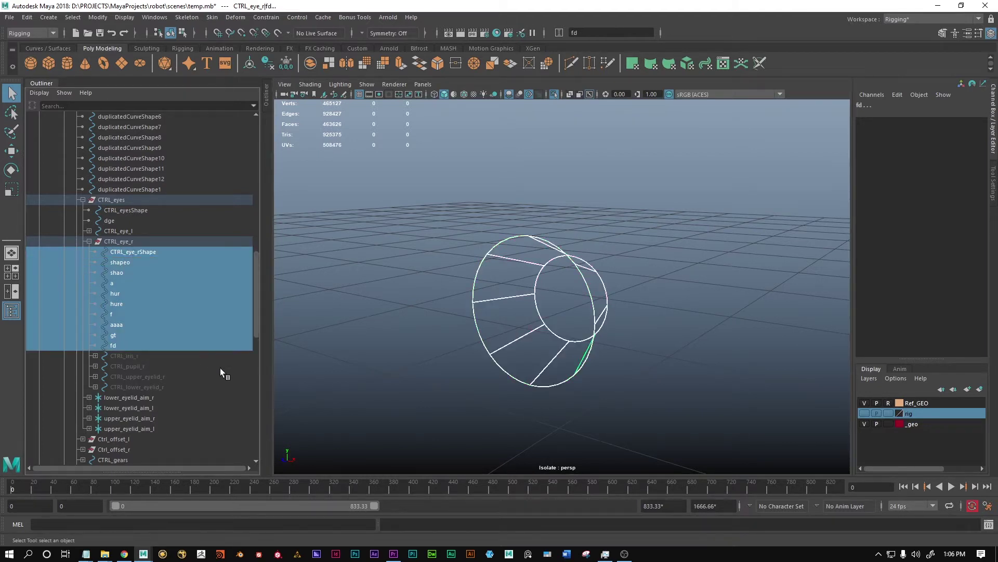
left_click(586, 34)
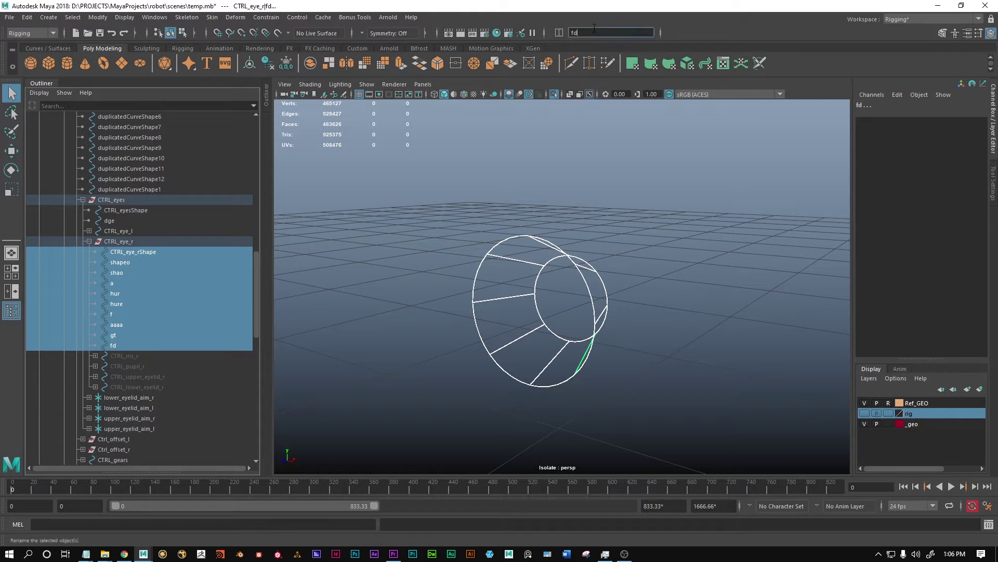
left_click(544, 30)
left_click(544, 30)
left_click(544, 30)
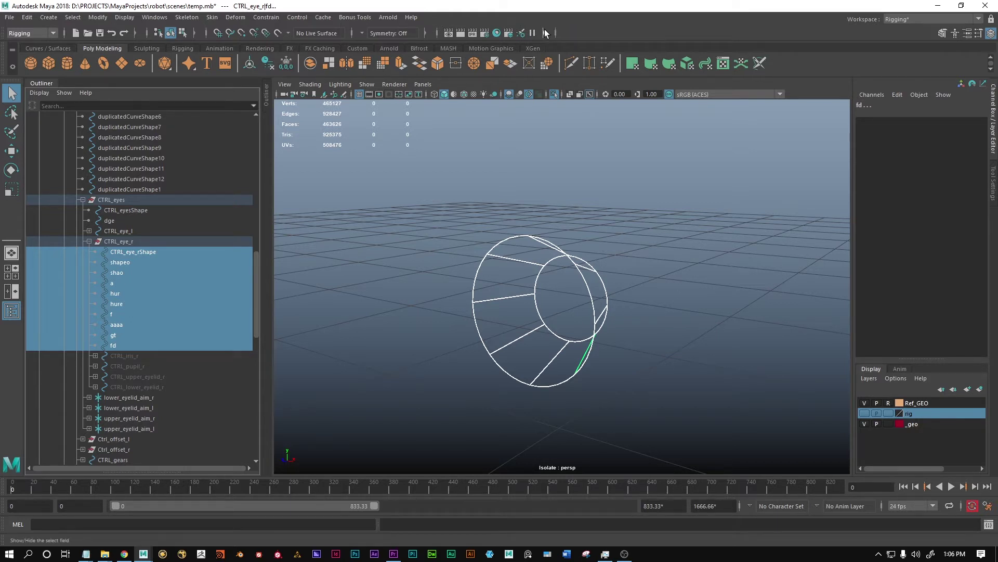
left_click(543, 30)
left_click(543, 30)
left_click(544, 31)
Switch the input field between absolute and relative transform modes, and return it to Rename mode
left_click(559, 32)
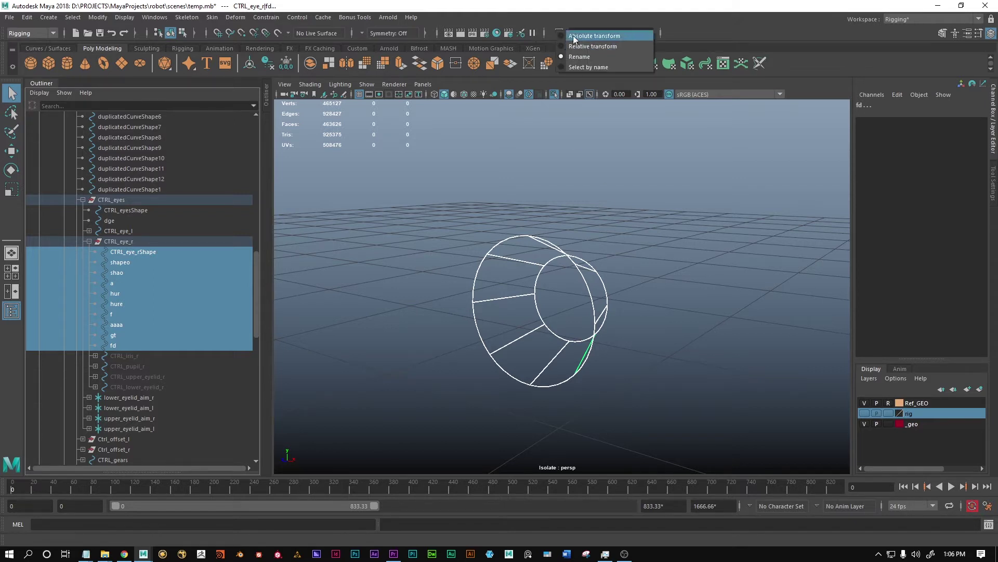
left_click(574, 38)
left_click(564, 33)
left_click(581, 48)
left_click(561, 34)
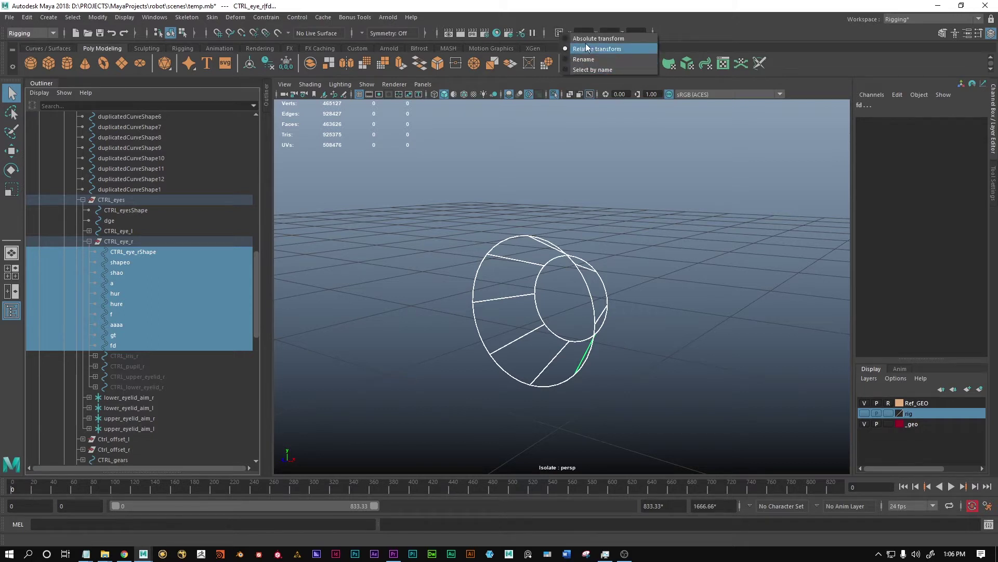
left_click(586, 39)
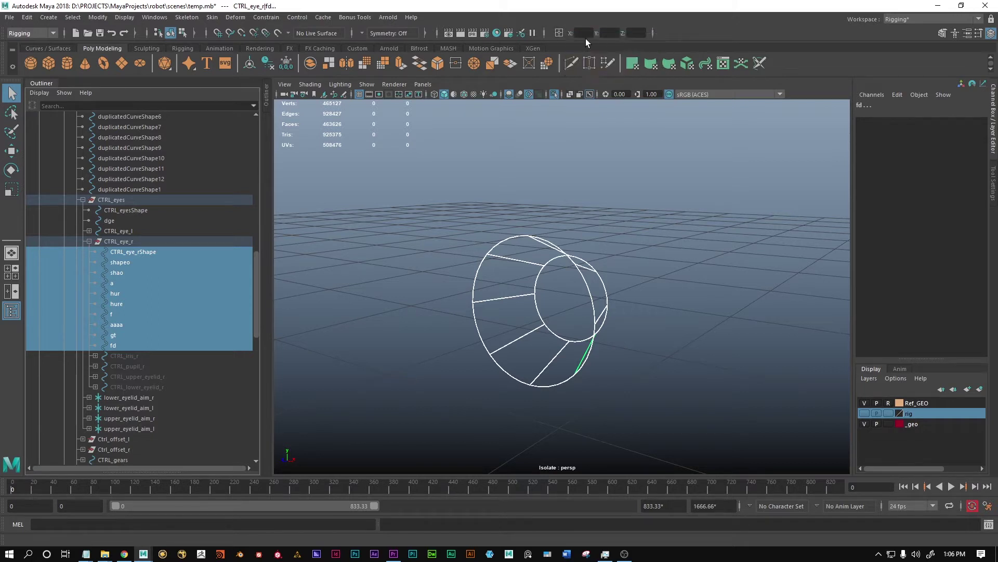
left_click(555, 31)
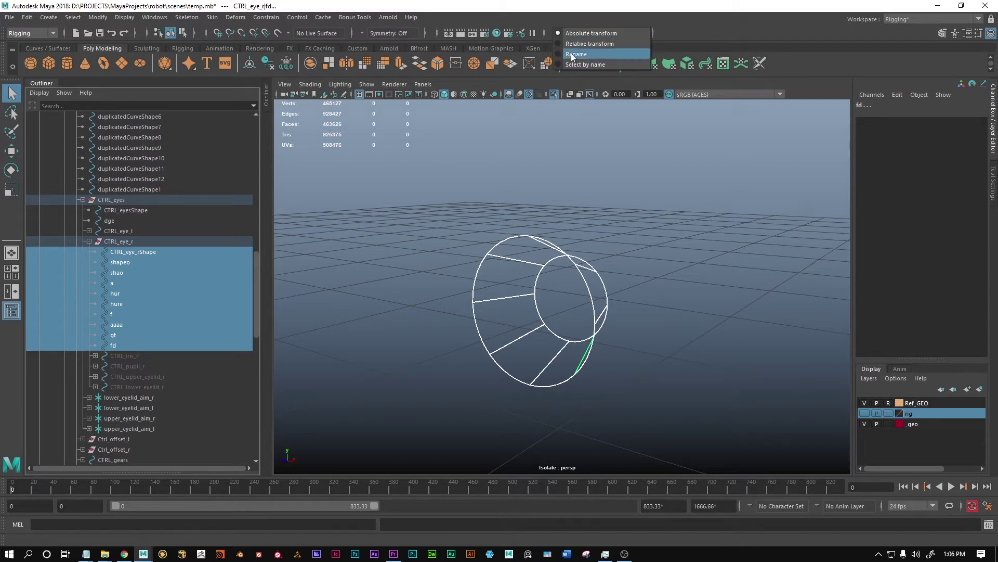
left_click(570, 54)
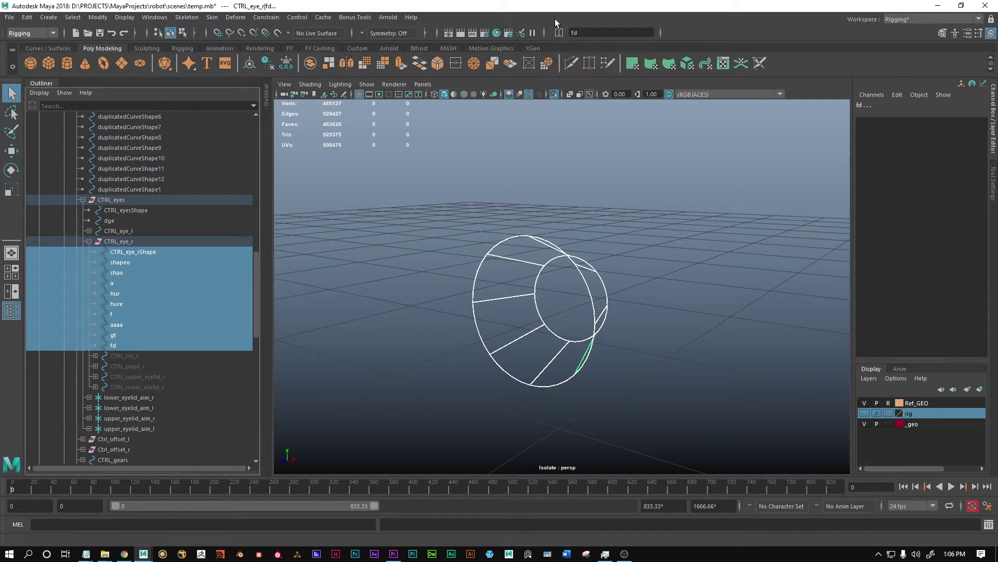
Rename all the selected shape nodes under CTRL_eye_r in one go as shape1 to shape10
left_click(597, 33)
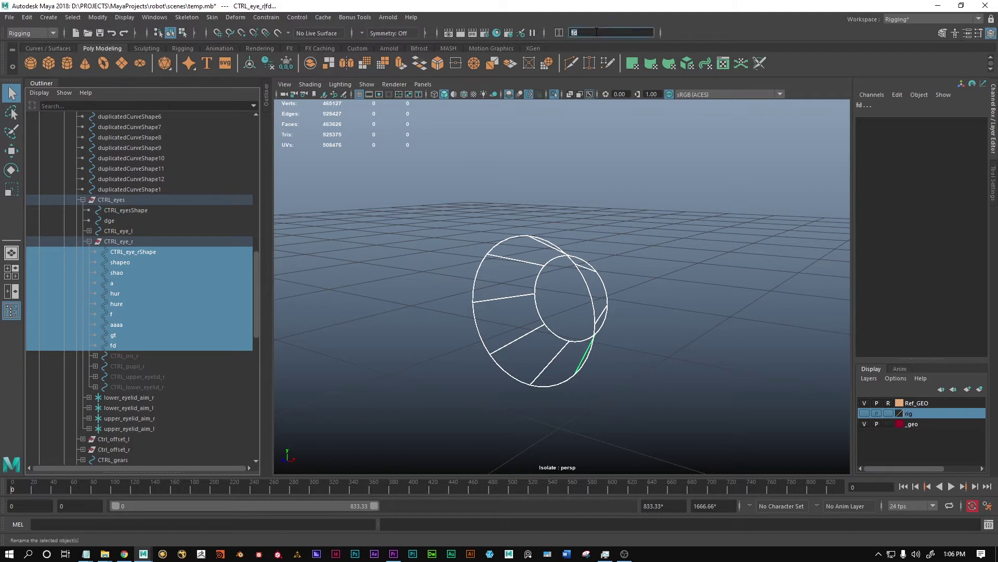
left_click(560, 33)
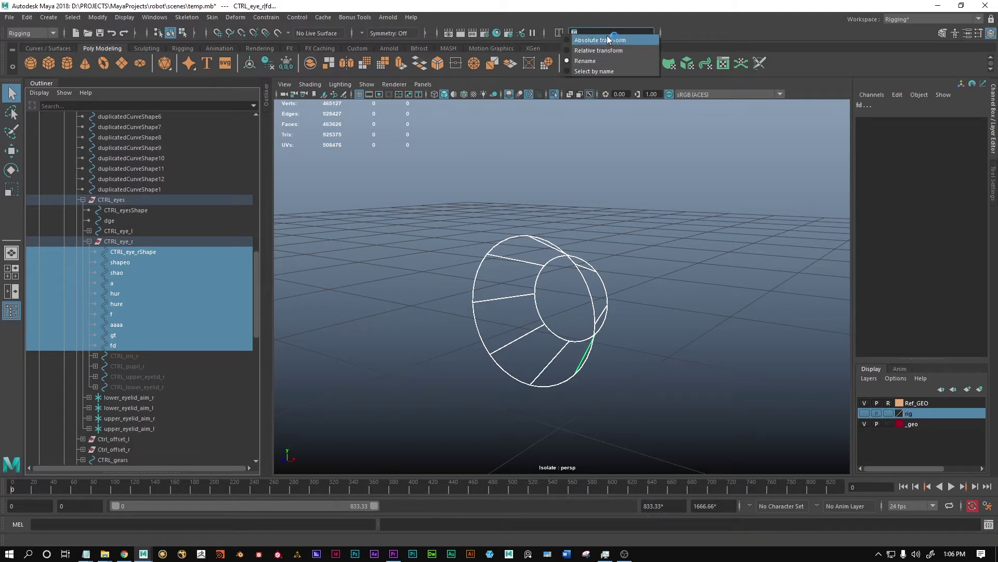
left_click(585, 32)
type("shape")
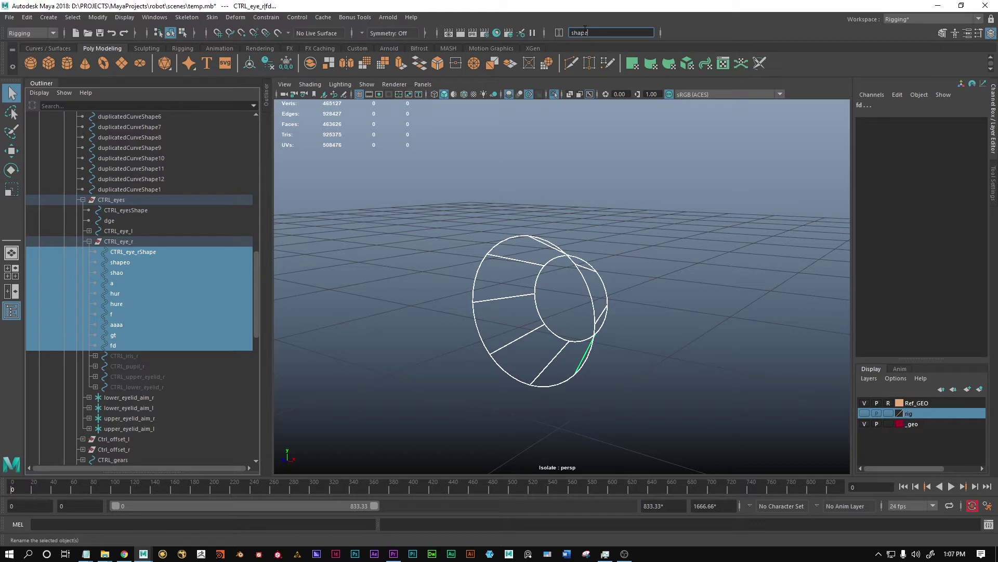
key("Return")
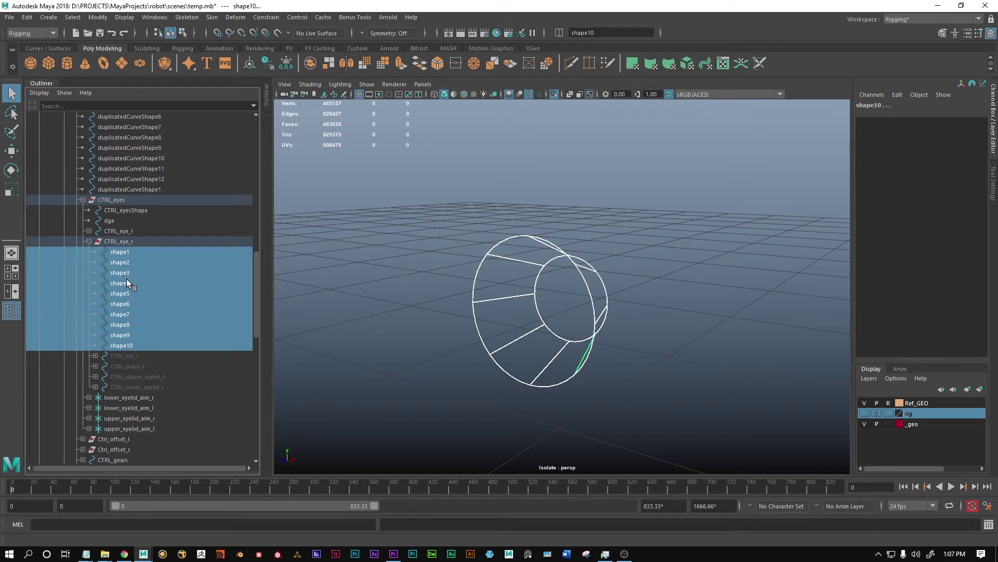
Collapse the ROBOT hierarchy in the Outliner and undo the recent renames, including the stoopid_ prefix on the cubes
scroll(164, 148, "up", 3)
scroll(139, 338, "down", 8)
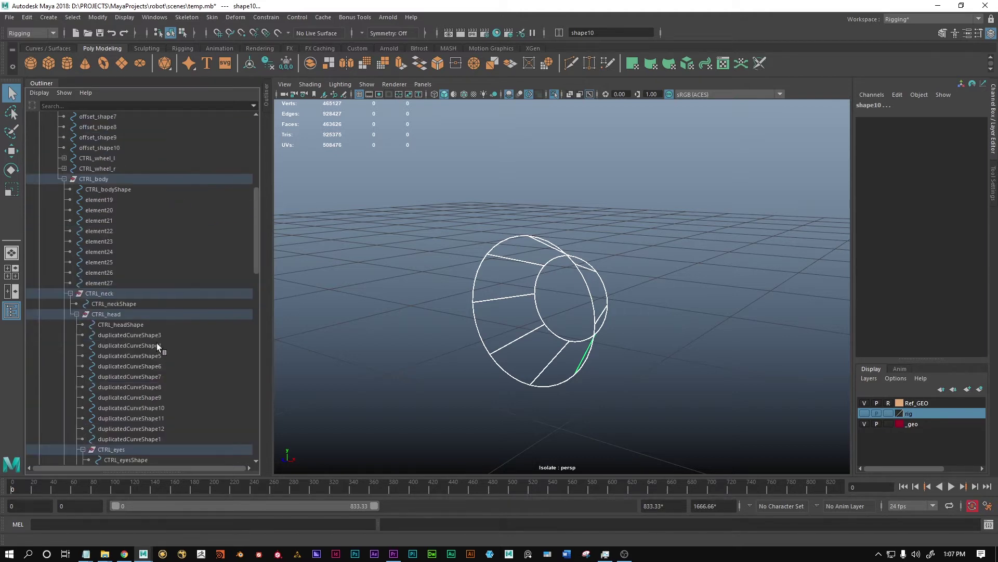
scroll(142, 157, "up", 12)
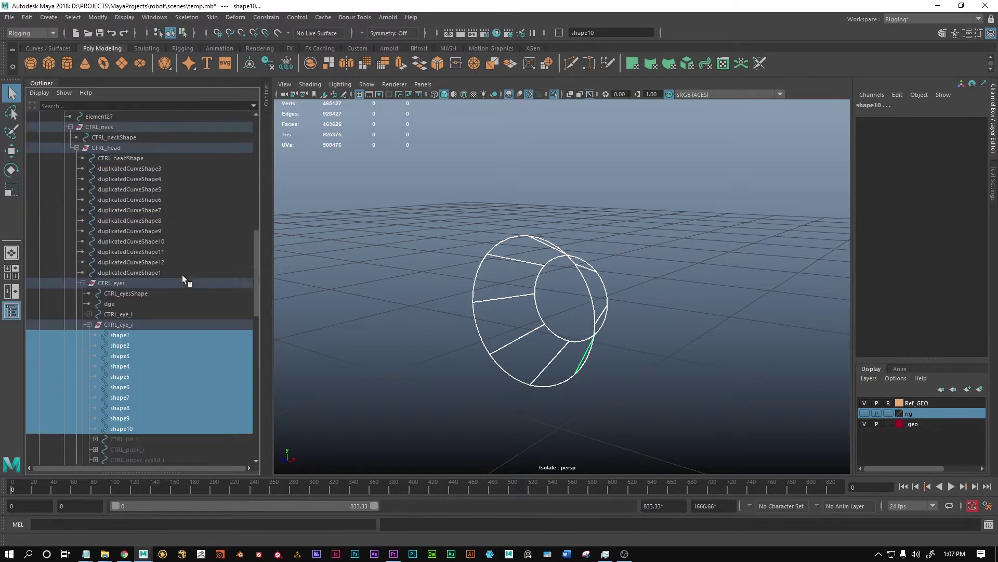
scroll(148, 339, "down", 8)
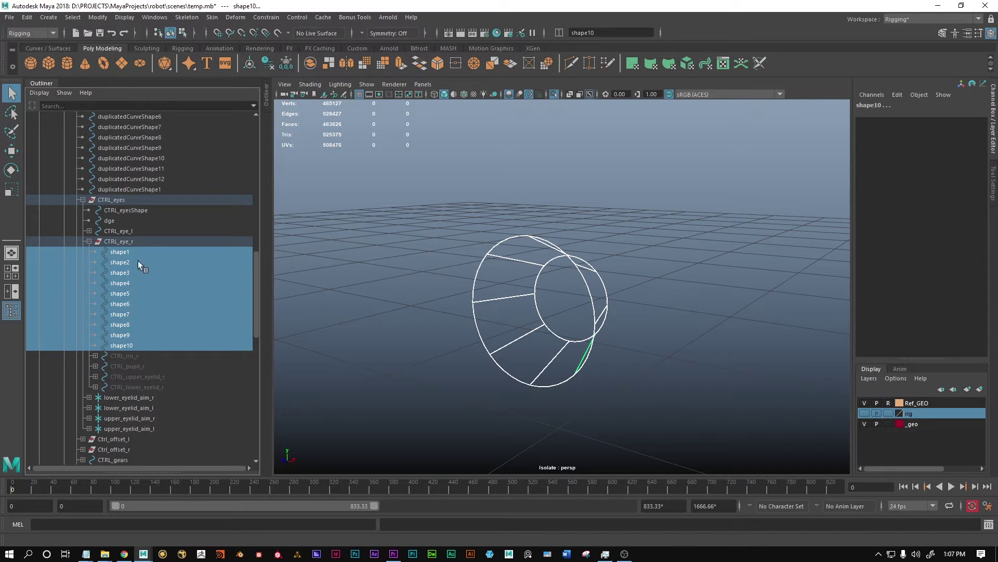
scroll(169, 273, "up", 17)
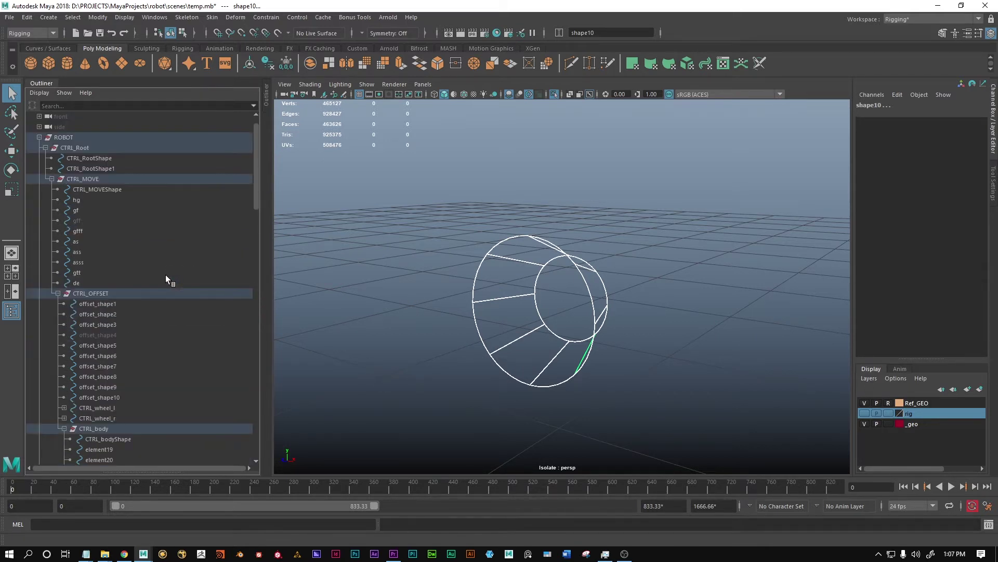
left_click(39, 157)
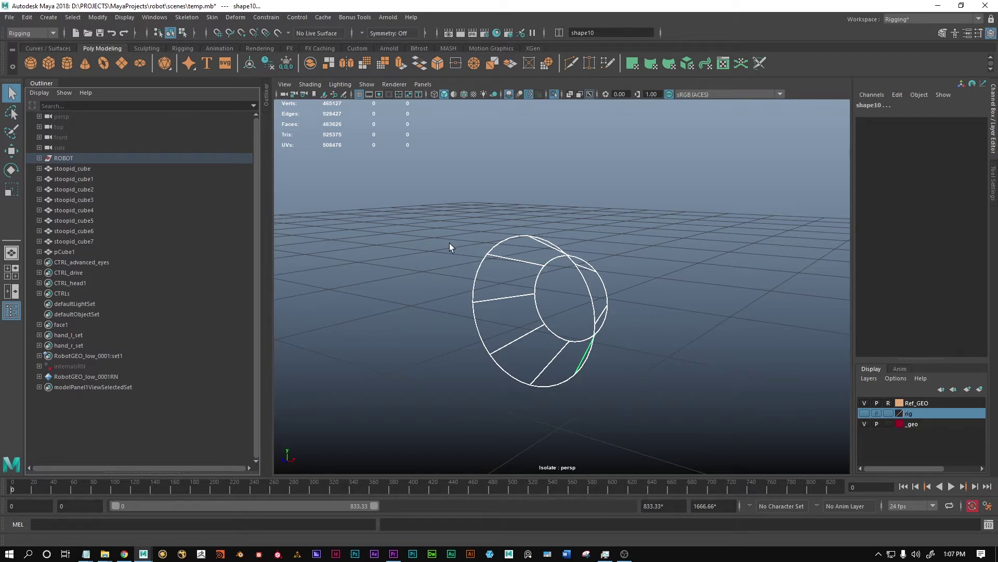
key("ctrl+z")
key("ctrl+z")
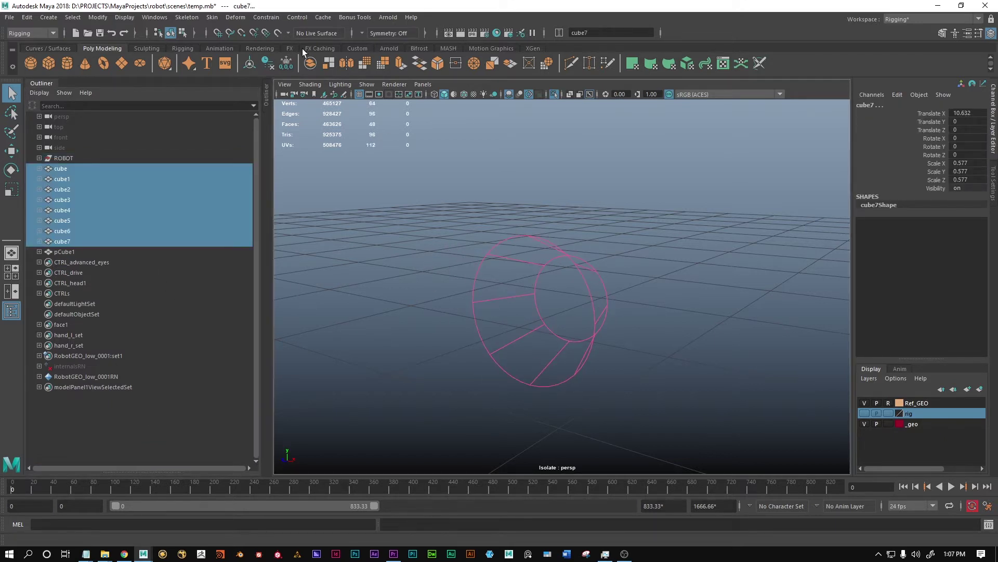
Turn off viewport isolation and delete the large cube covering the robot's lower body
middle_click_drag(575, 251, 521, 274, "alt")
middle_click_drag(596, 298, 486, 257, "alt")
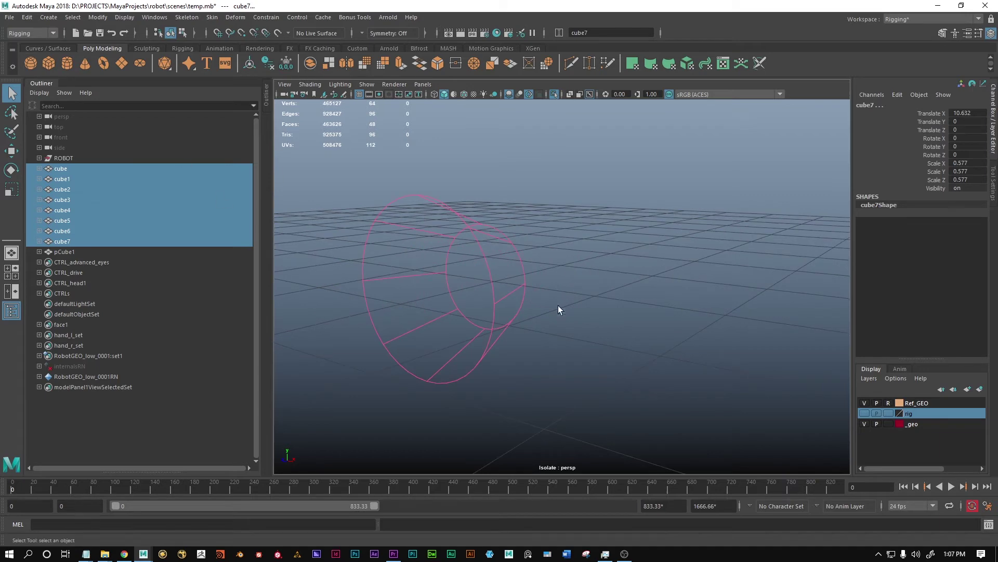
key("ctrl+1")
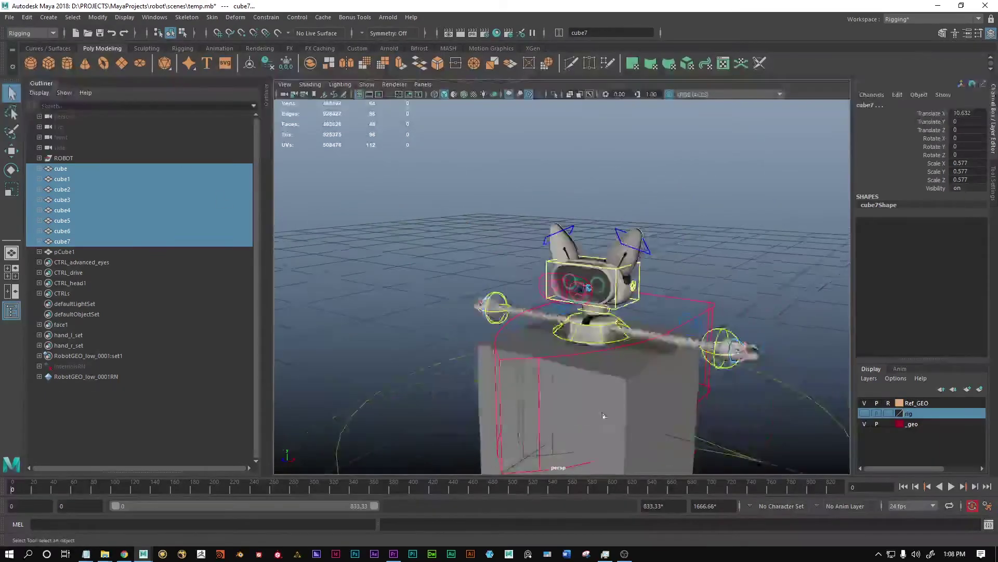
left_click(614, 401)
key("Delete")
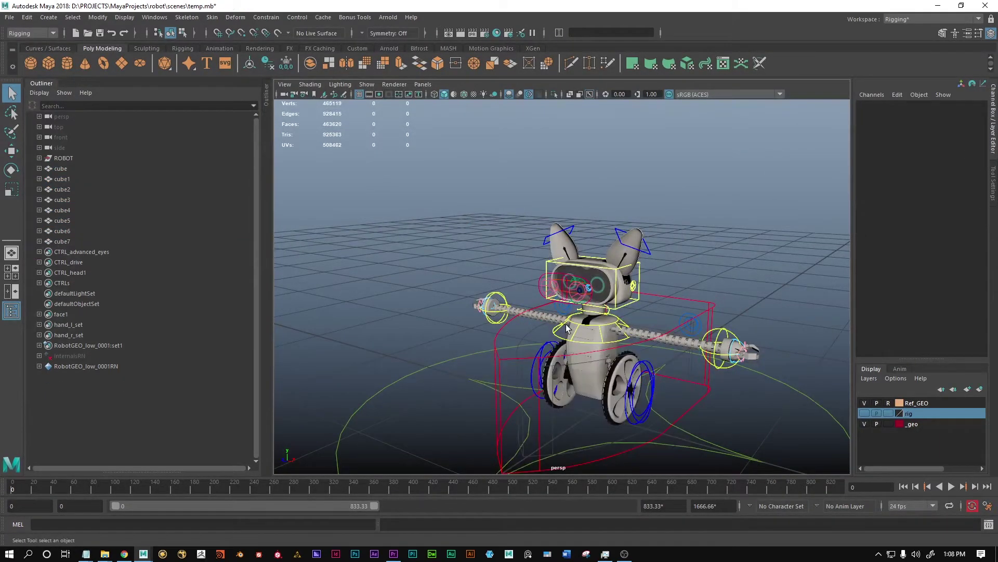
Select the row of eight small cubes beside the robot and add the hierarchy prefix stoopid_ to their names
scroll(520, 332, "down", 3)
left_click_drag(502, 350, 609, 372, "alt")
right_click_drag(608, 368, 533, 363, "alt")
middle_click_drag(728, 370, 597, 367, "alt")
right_click_drag(731, 370, 681, 372, "alt")
left_click_drag(682, 373, 682, 348, "alt")
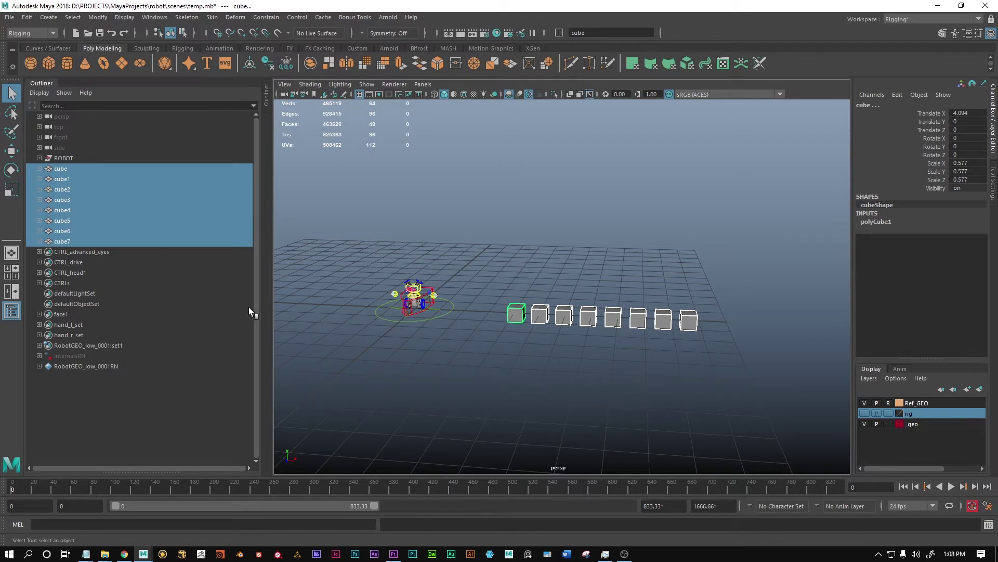
left_click(97, 17)
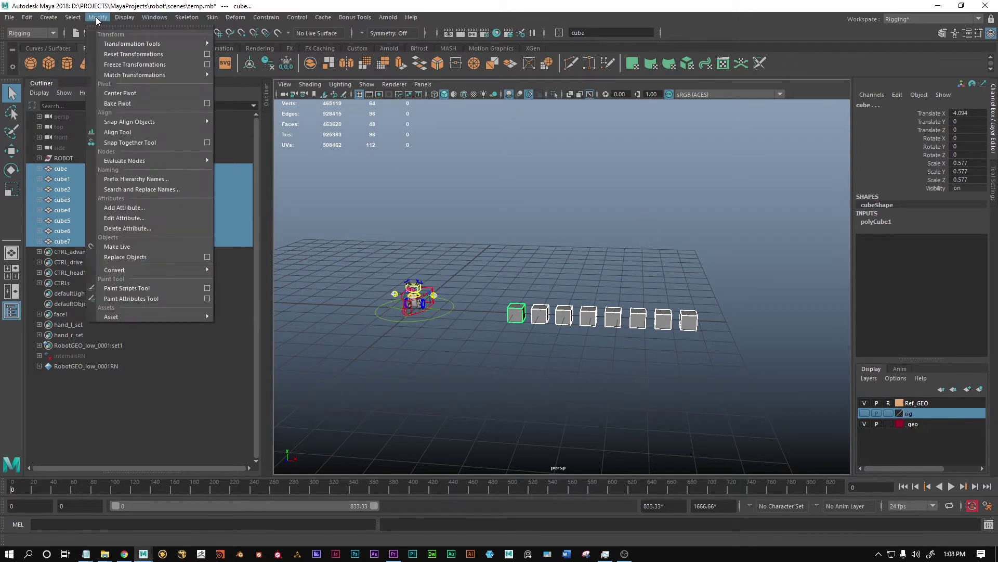
left_click(126, 178)
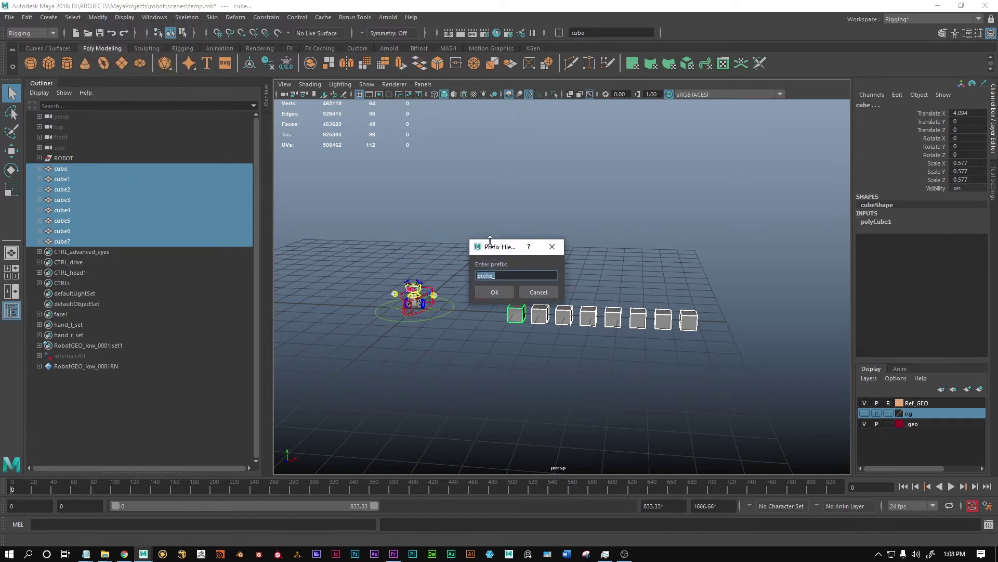
left_click_drag(499, 247, 518, 221)
type("stoopid_")
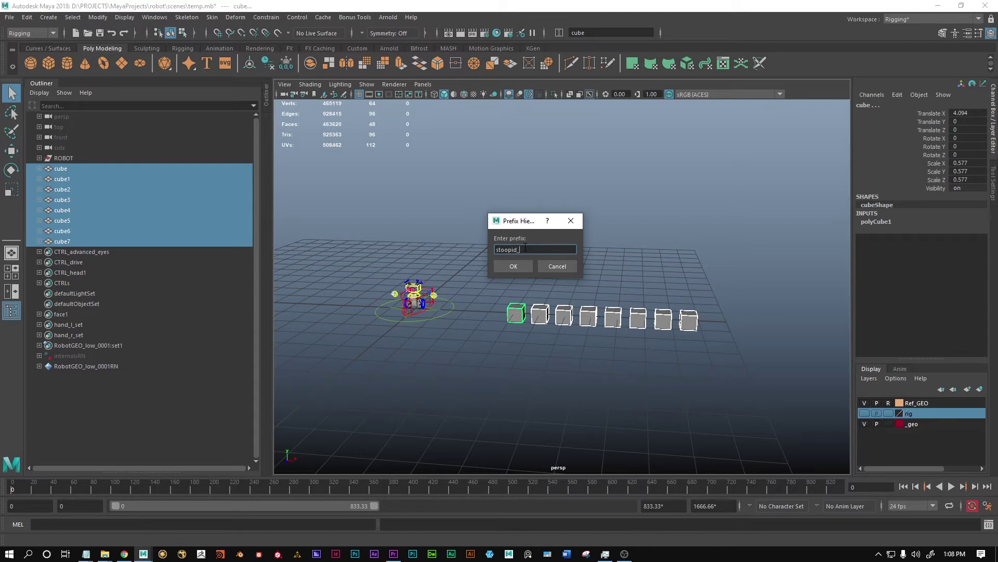
left_click(521, 268)
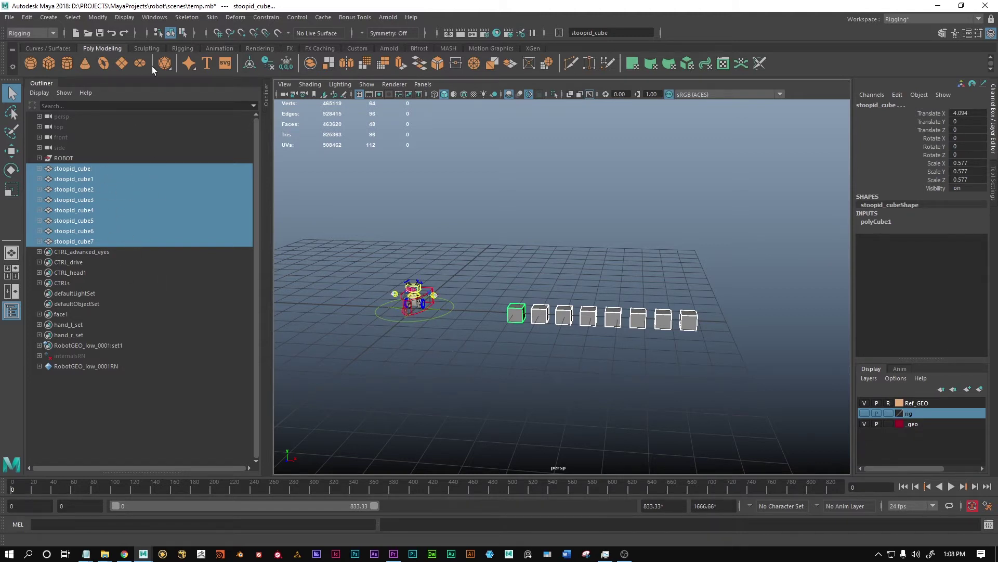
Search and replace stoopid with great in the selected cubes' names, using the Hierarchy scope, and close the options window
left_click(98, 18)
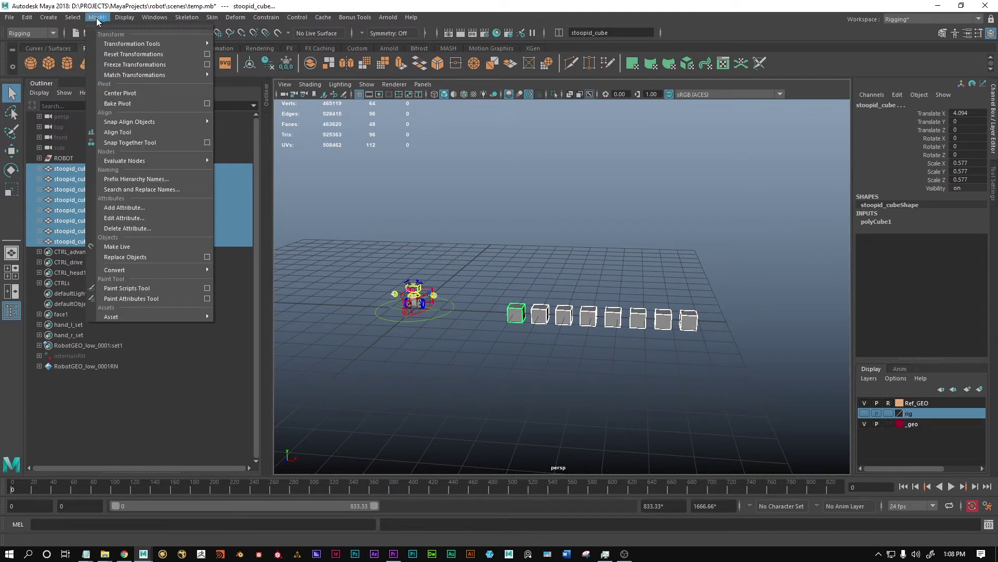
left_click(145, 191)
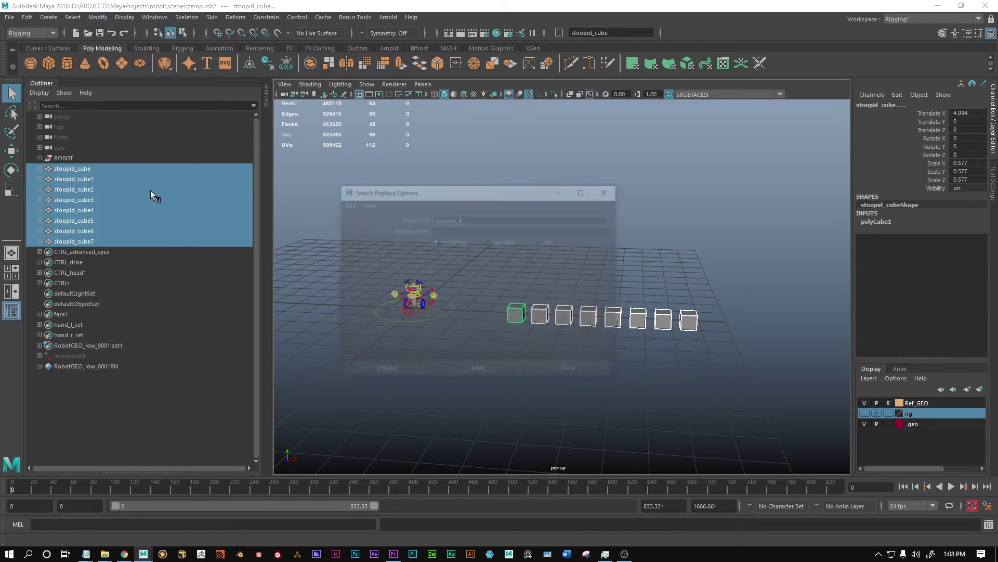
left_click_drag(471, 190, 449, 217)
key("BackSpace")
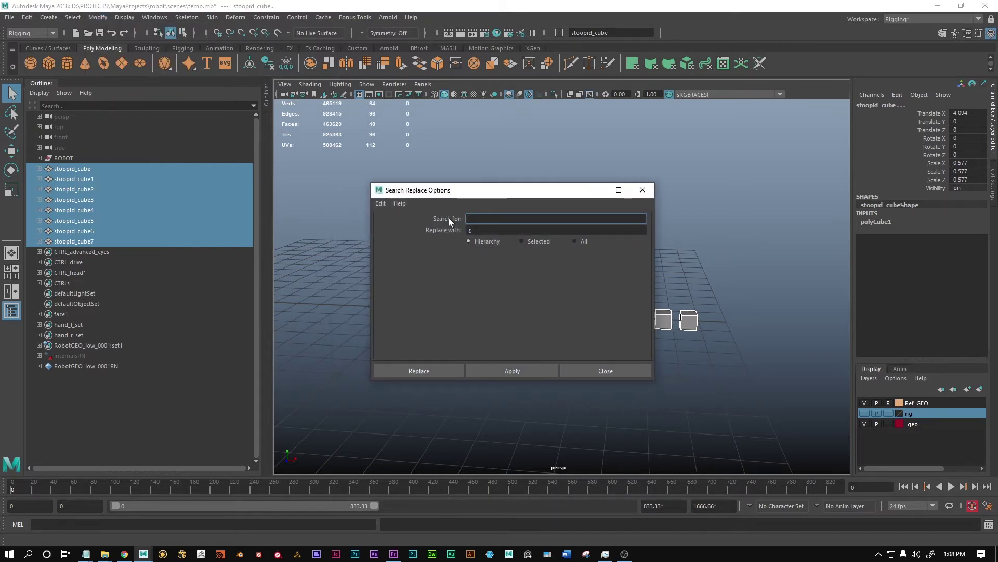
type("stoopid")
key("Tab")
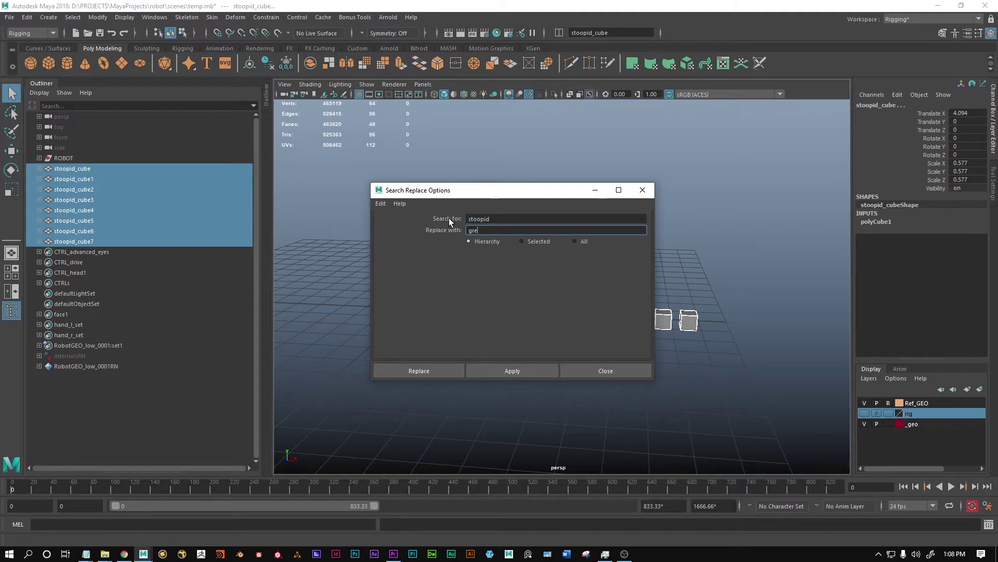
left_click(517, 370)
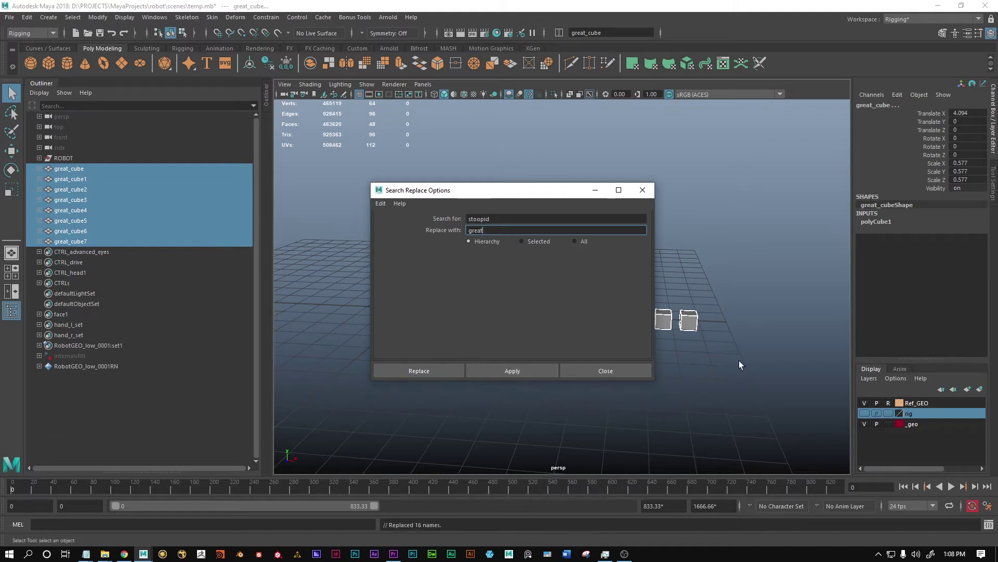
left_click(604, 372)
key("a")
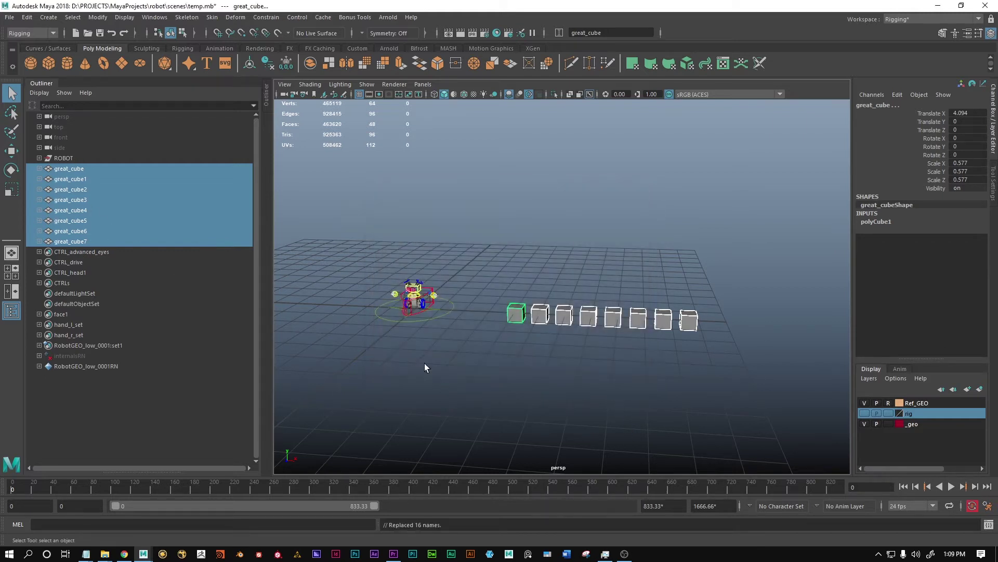
Deselect the renamed cubes
left_click(97, 18)
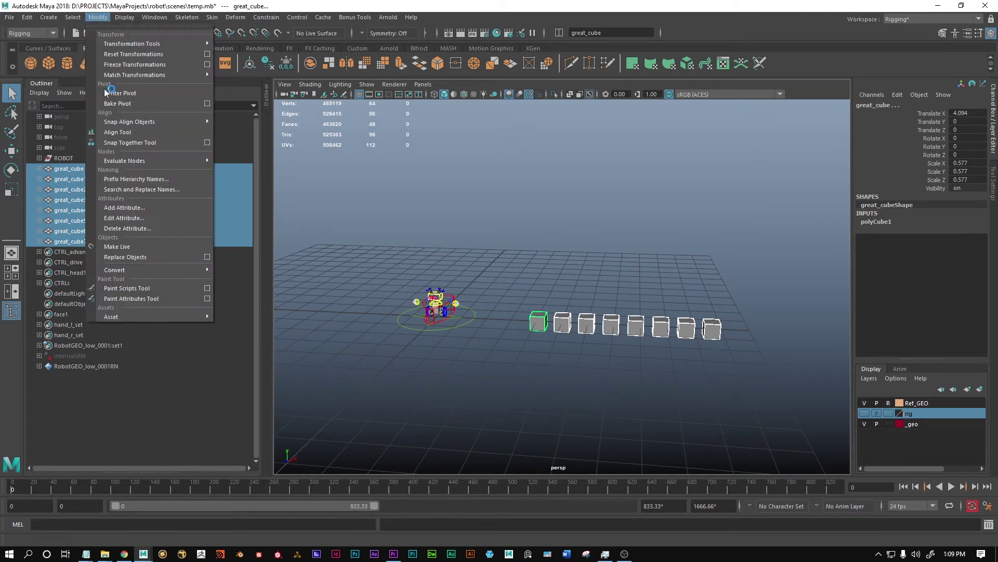
mouse_move(124, 161)
left_click(507, 185)
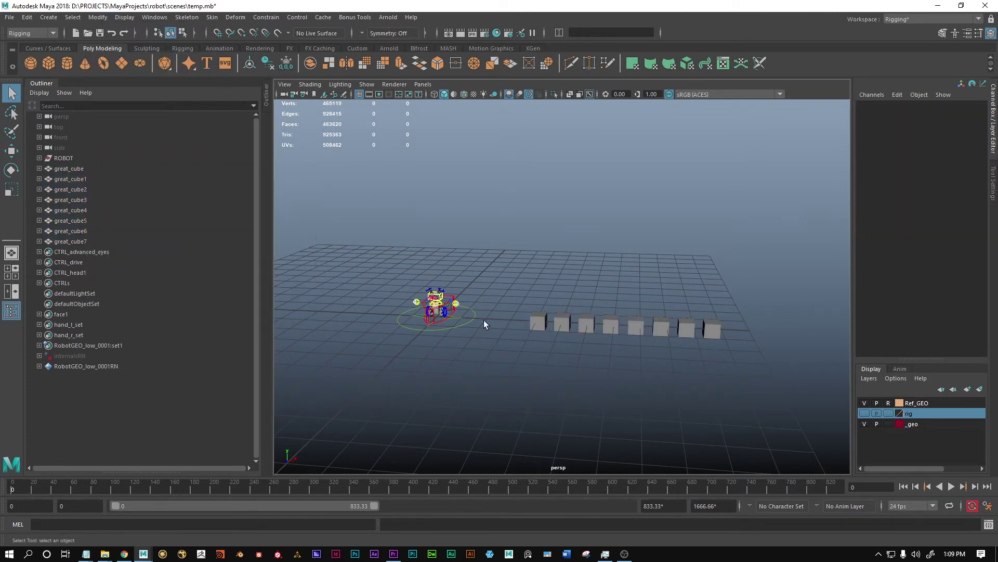
middle_click_drag(457, 308, 456, 332, "alt")
left_click_drag(523, 338, 498, 334, "alt")
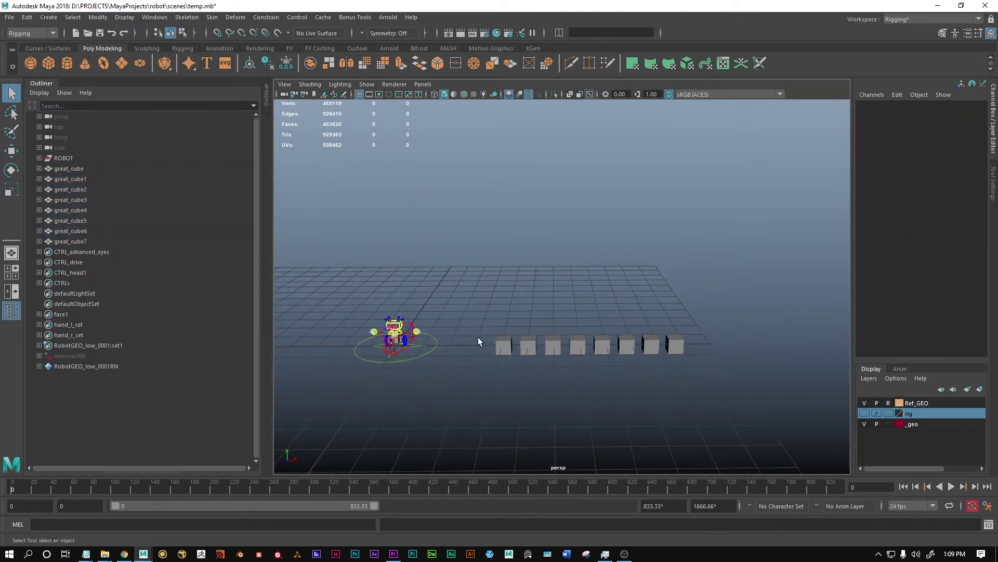
left_click_drag(541, 414, 488, 376, "alt")
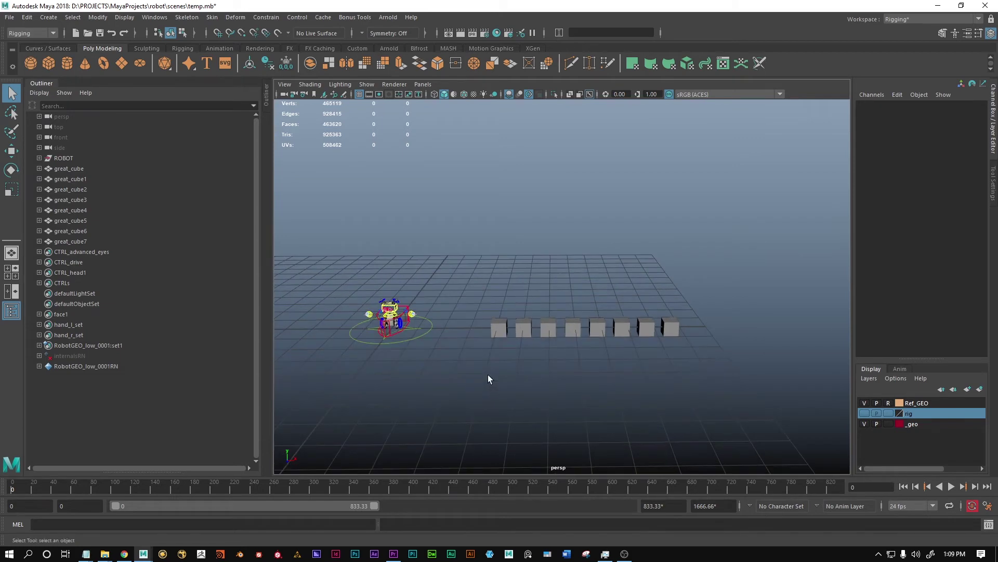
Switch to the browser, highlight the Autodesk Maya Bonus Tools 2017-2020 title, locate its download option, and return to Maya
left_click(364, 18)
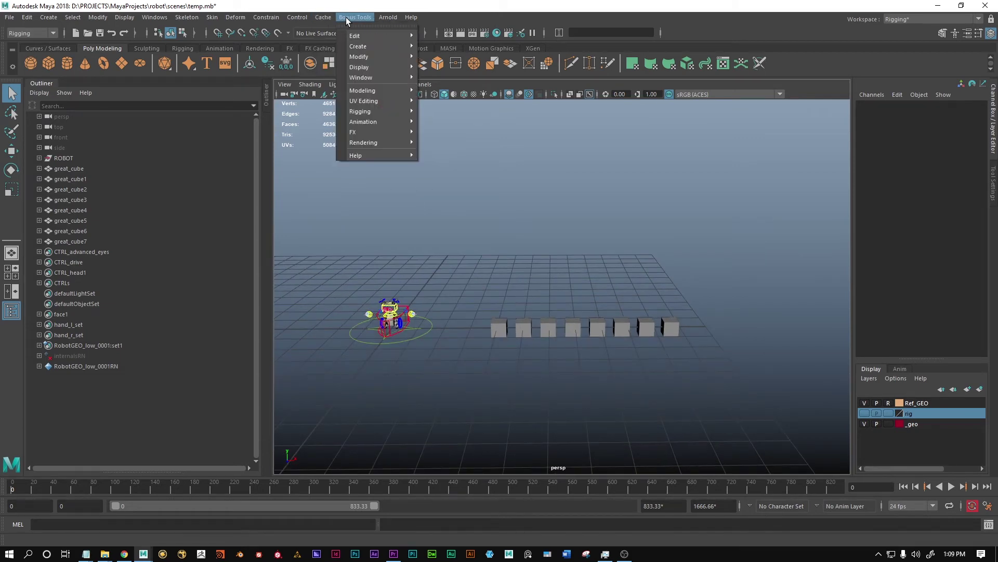
key("alt+Tab")
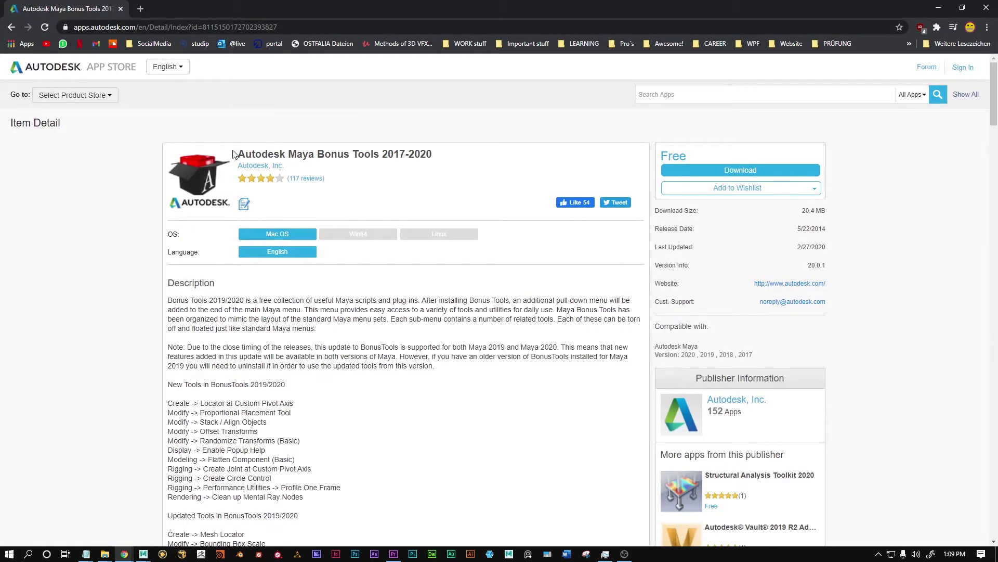
left_click_drag(236, 154, 457, 162)
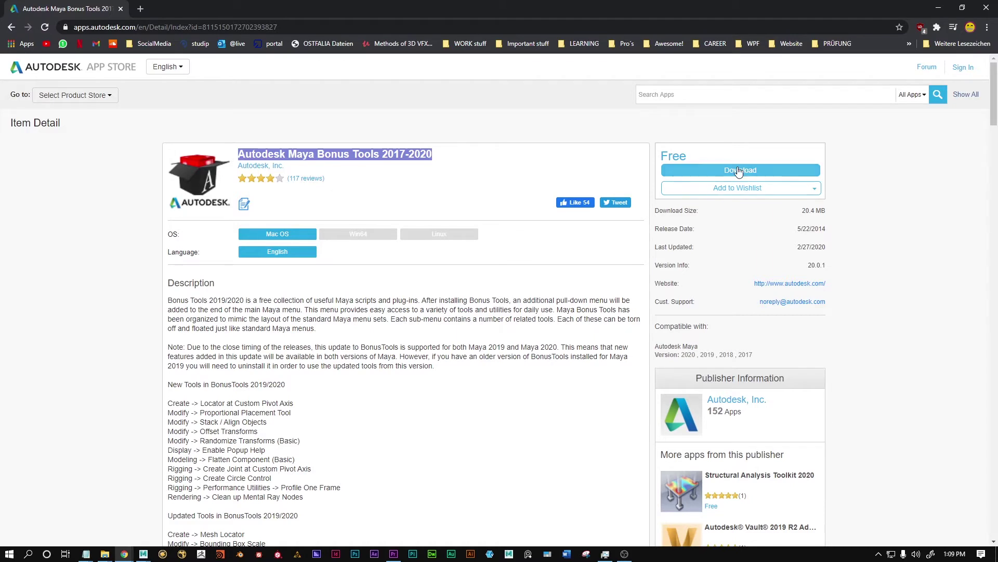
left_click_drag(738, 171, 443, 294)
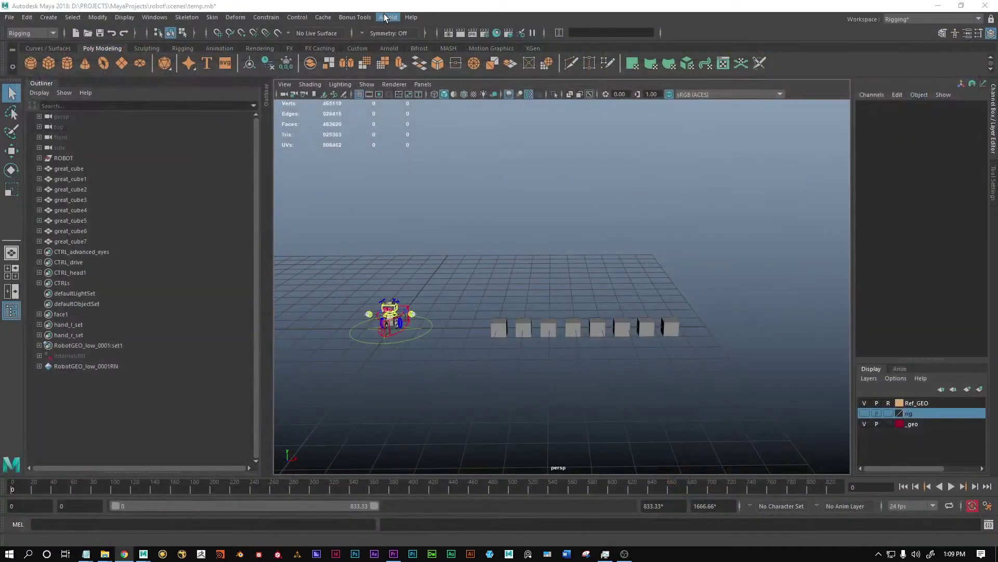
Open the Bonus Tools Pattern Rename utility and remove the existing search and replace expressions
left_click(361, 18)
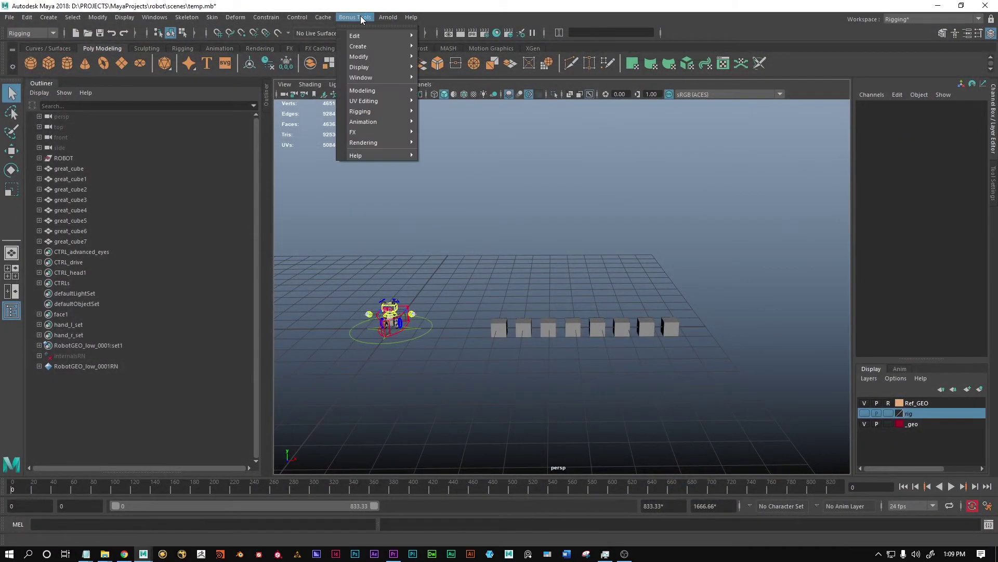
mouse_move(369, 57)
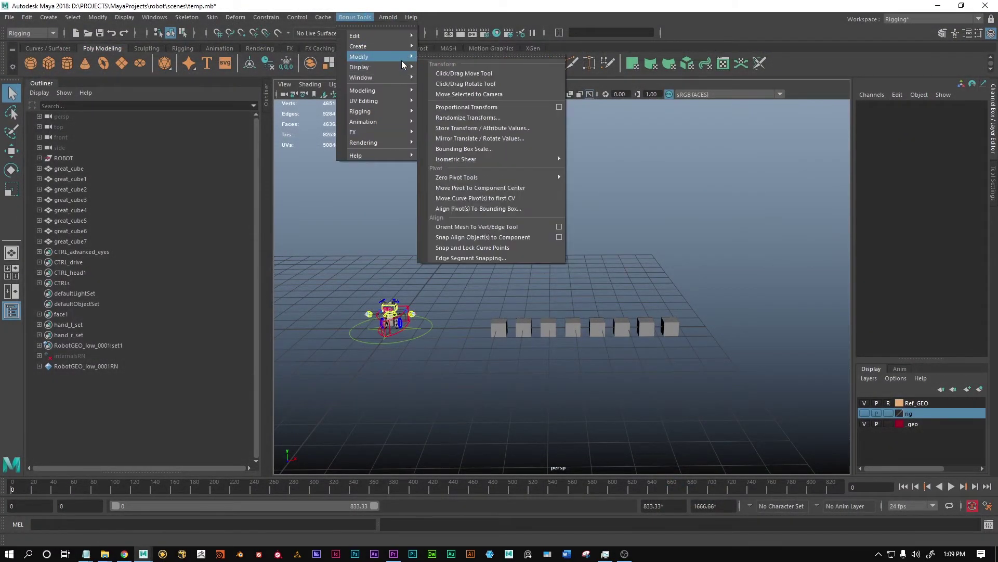
mouse_move(401, 70)
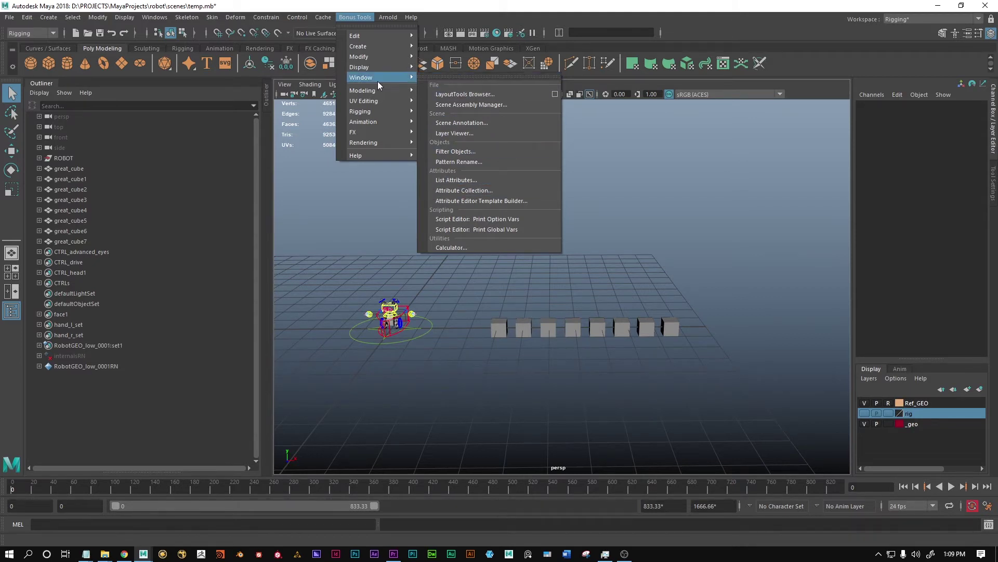
left_click(467, 162)
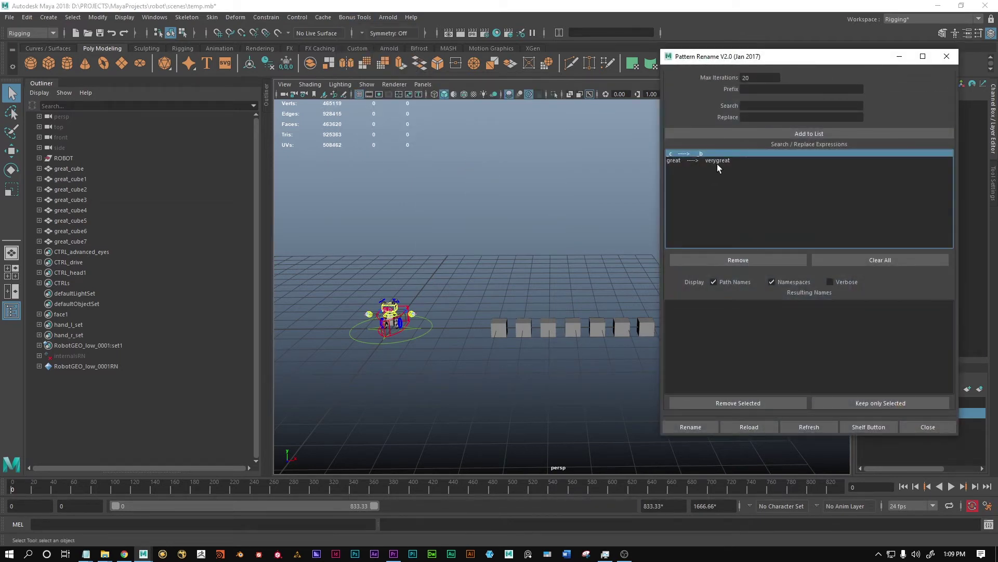
left_click(717, 162, "shift")
left_click(757, 258)
mouse_move(759, 57)
left_mouse_down()
mouse_move(743, 46)
mouse_move(785, 71)
mouse_move(773, 71)
left_mouse_up()
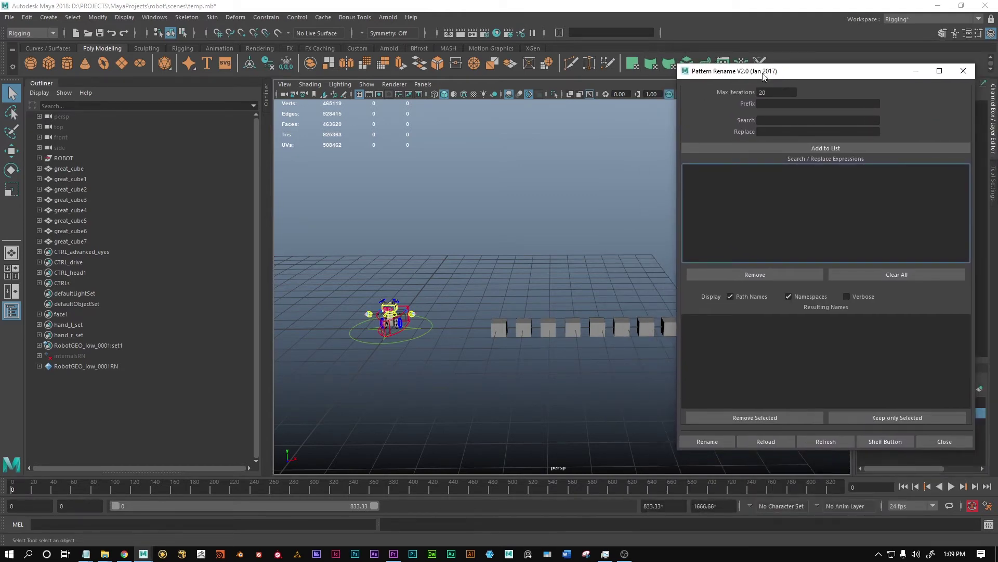
mouse_move(765, 73)
left_mouse_down()
mouse_move(802, 52)
mouse_move(683, 85)
mouse_move(725, 92)
mouse_move(766, 73)
mouse_move(755, 39)
mouse_move(624, 79)
mouse_move(732, 69)
mouse_move(774, 84)
left_mouse_up()
Select all eight cubes, from great_cube to great_cube7, in the Outliner
middle_click_drag(551, 220, 456, 212, "alt")
right_click_drag(456, 212, 559, 271, "alt")
middle_click_drag(512, 273, 542, 243, "alt")
scroll(360, 313, "down", 3)
left_click_drag(330, 283, 652, 348)
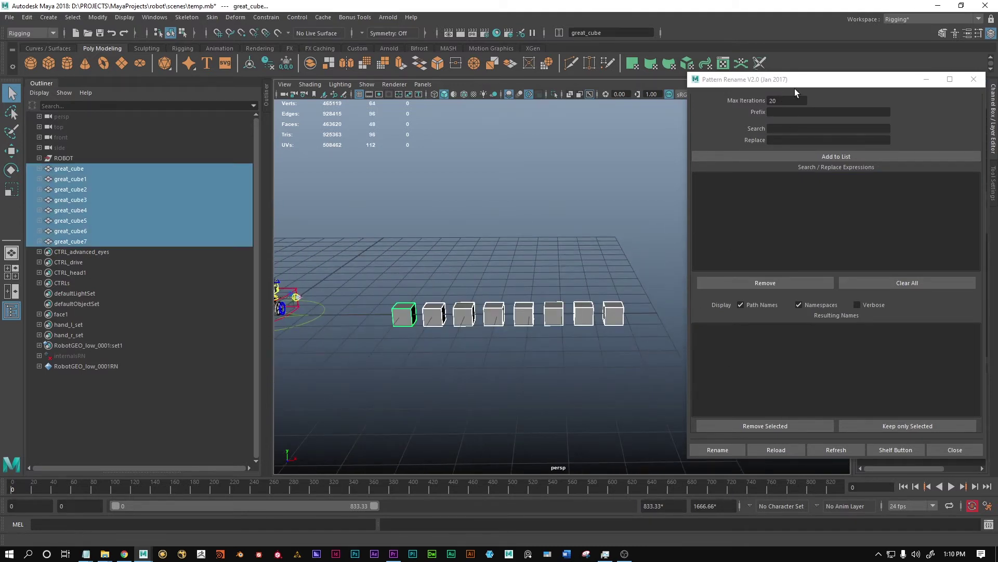
left_click_drag(795, 88, 787, 67)
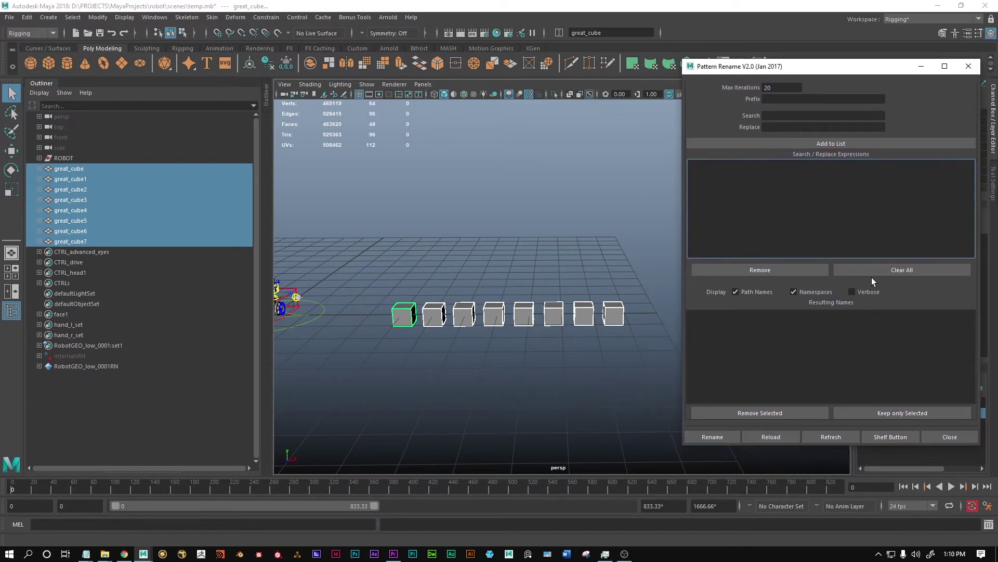
left_click(442, 278)
left_click(85, 167)
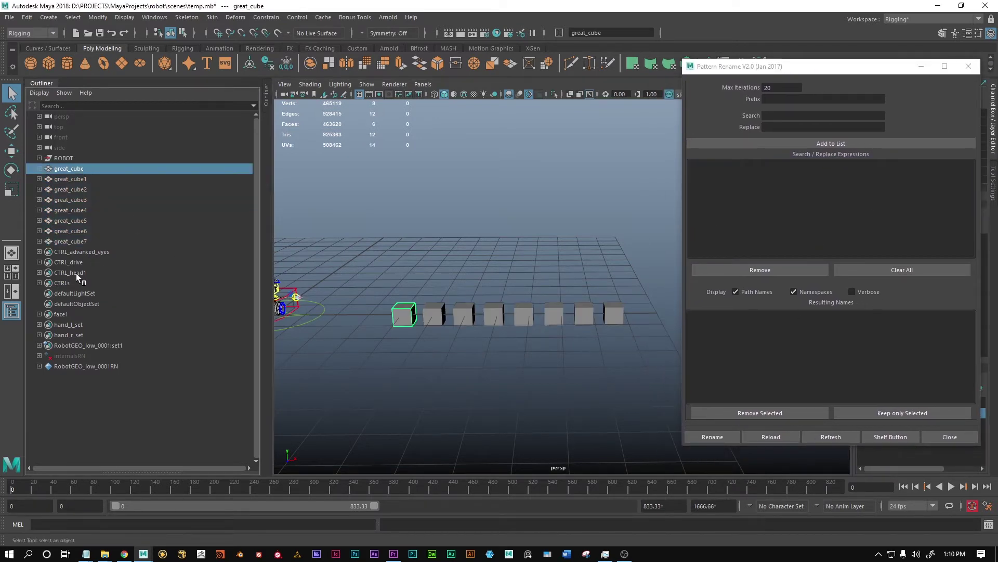
left_click(73, 241, "shift")
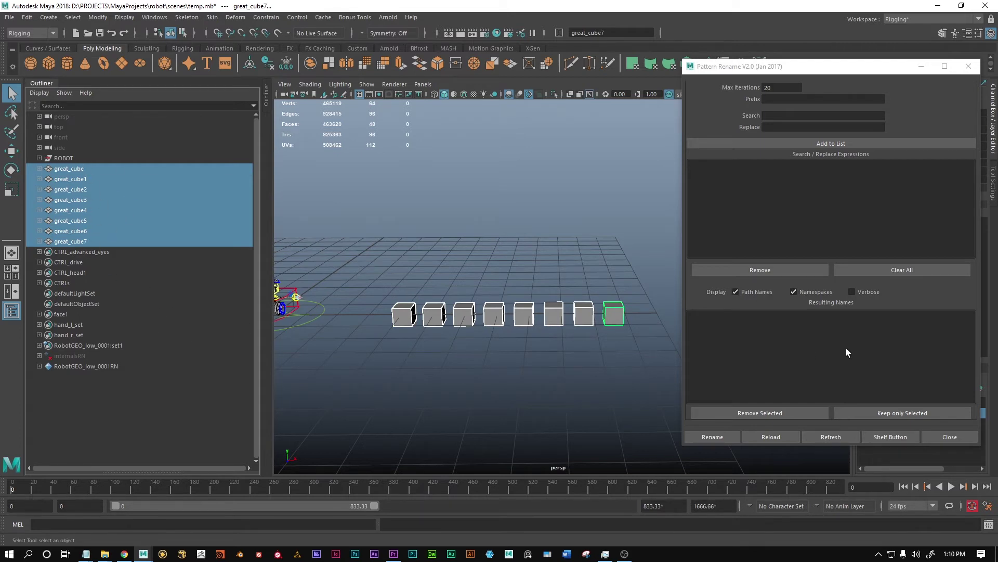
Add a search and replace expression to Pattern Rename that changes great to verygreat
left_click(775, 115)
type("great")
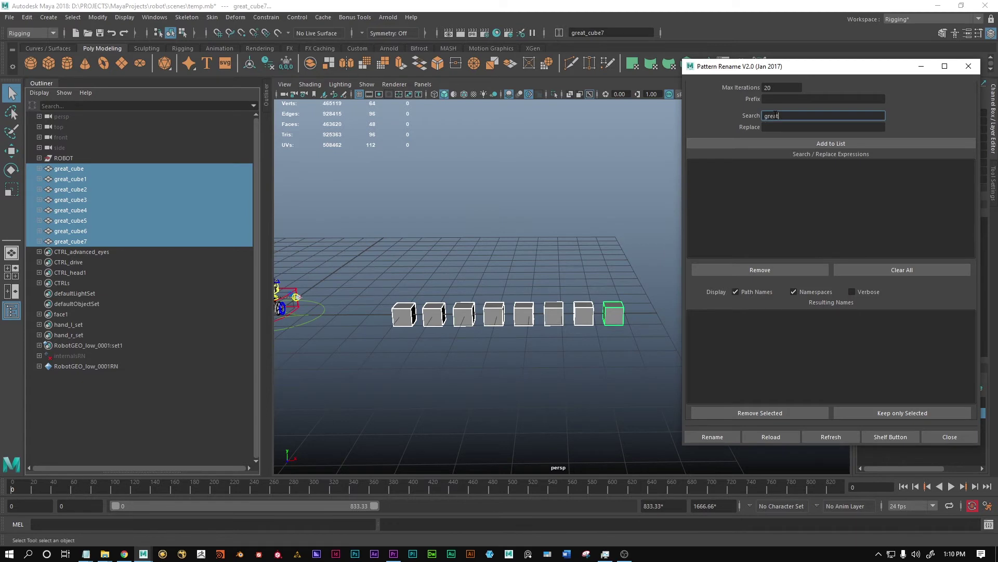
key("Tab")
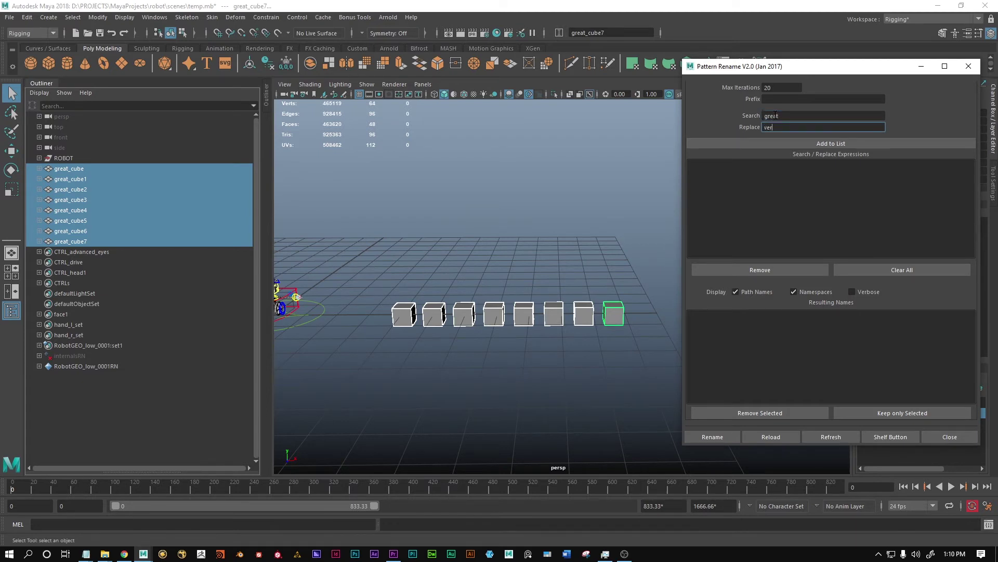
type("verygreat")
left_click(796, 144)
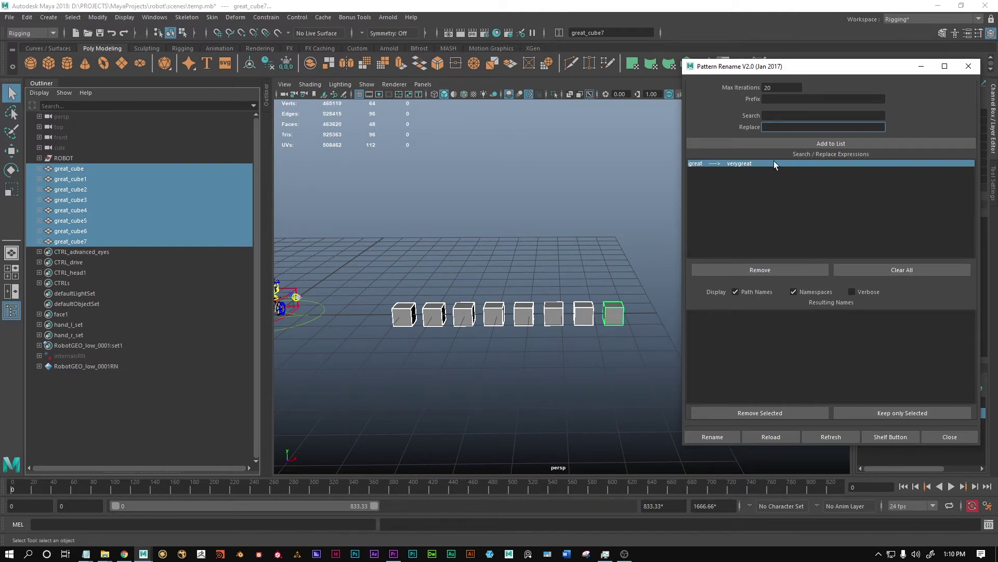
Add a second Pattern Rename expression that replaces _c with _b
left_click(776, 117)
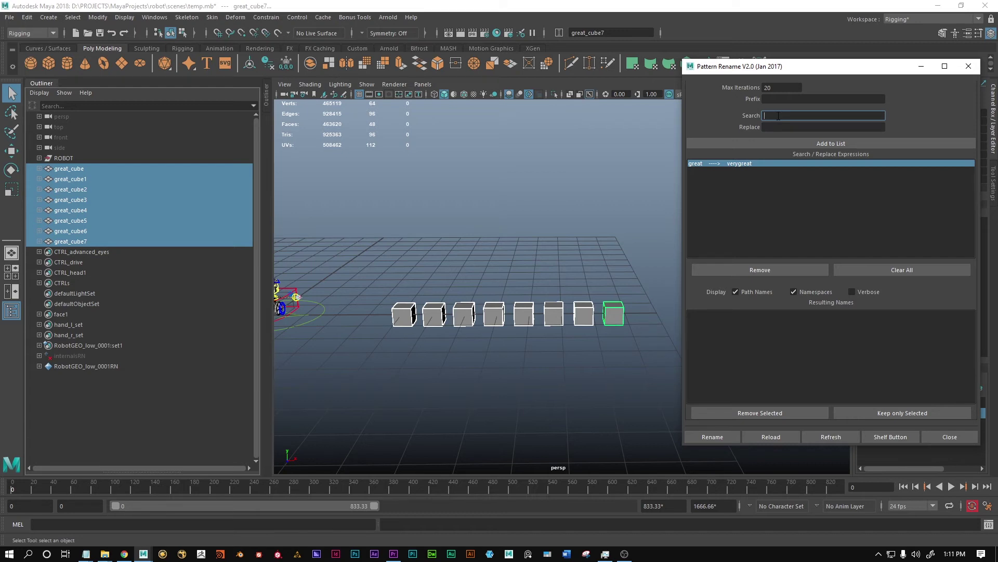
type("_c")
key("Tab")
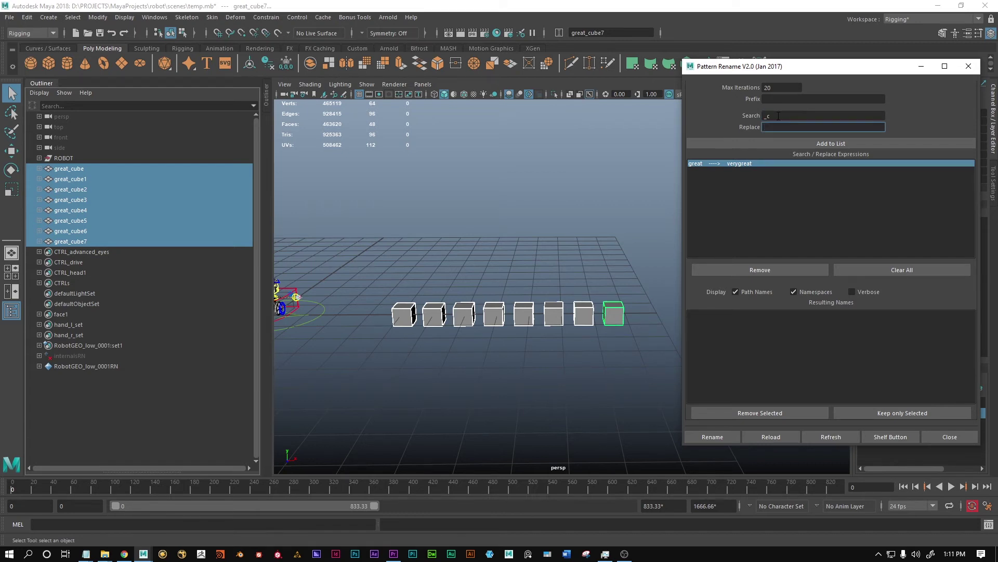
type("_b")
left_click(855, 143)
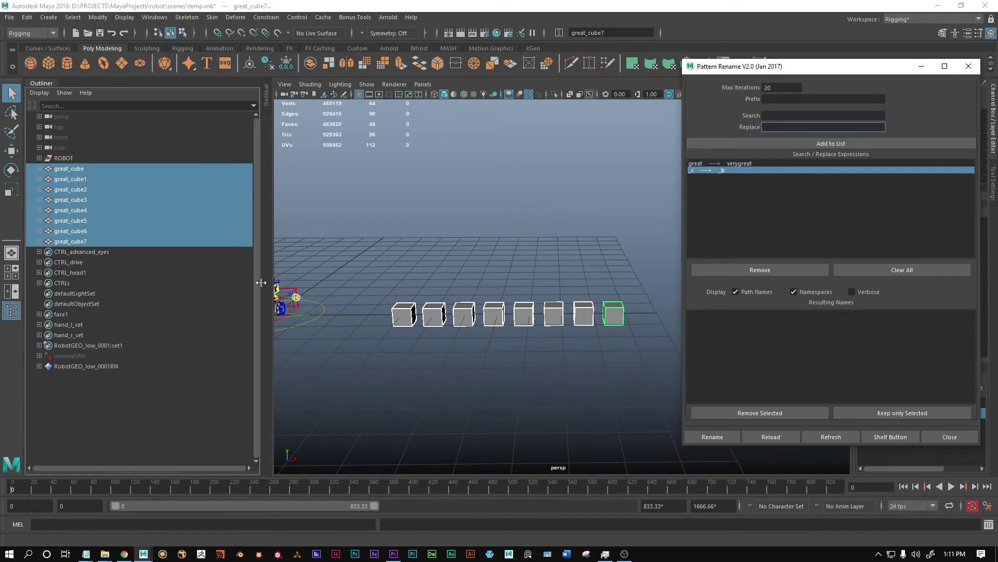
Preview the resulting names for the selected cubes and set the maximum iterations to 1
left_click(771, 437)
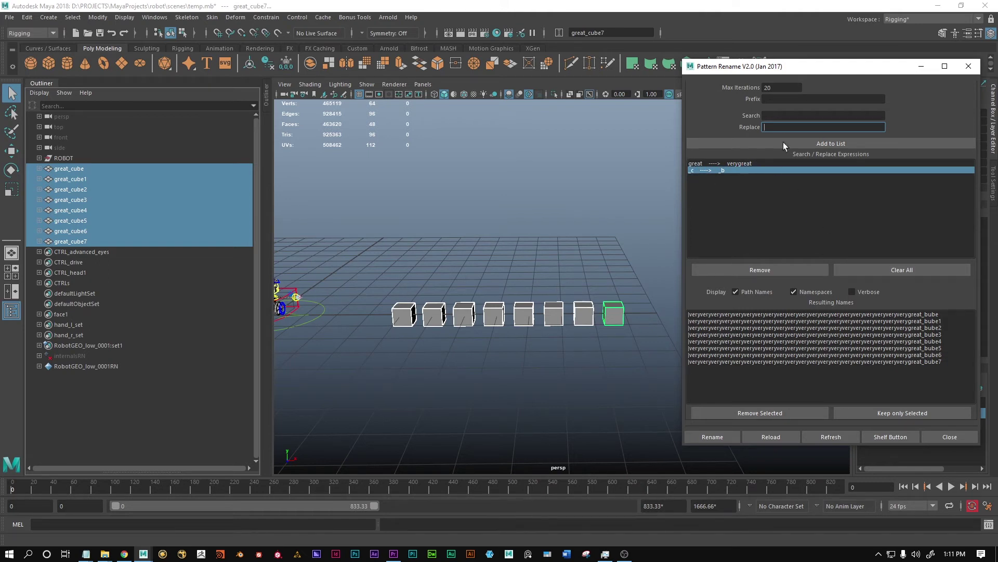
left_click(781, 88)
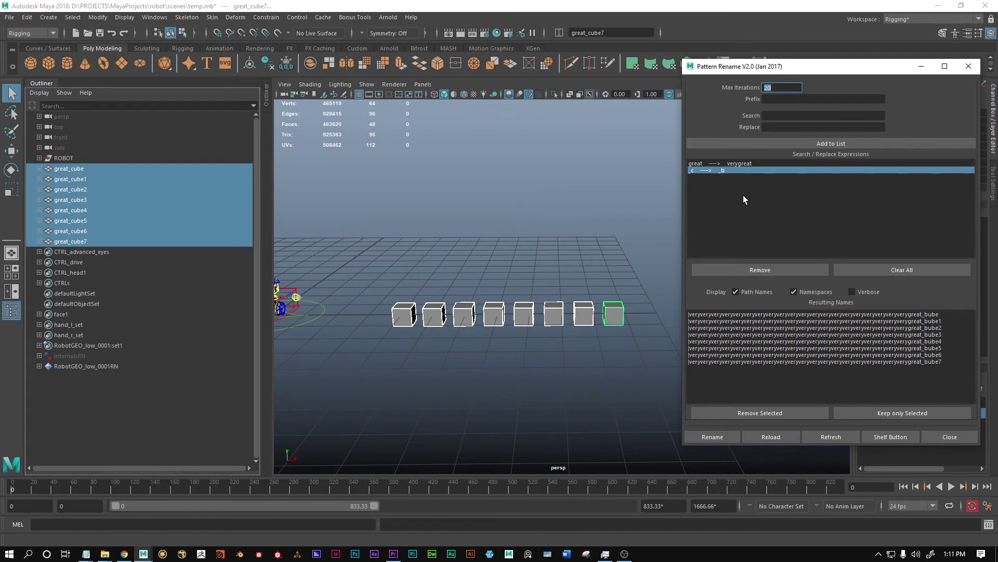
left_click(744, 167)
left_click(759, 163)
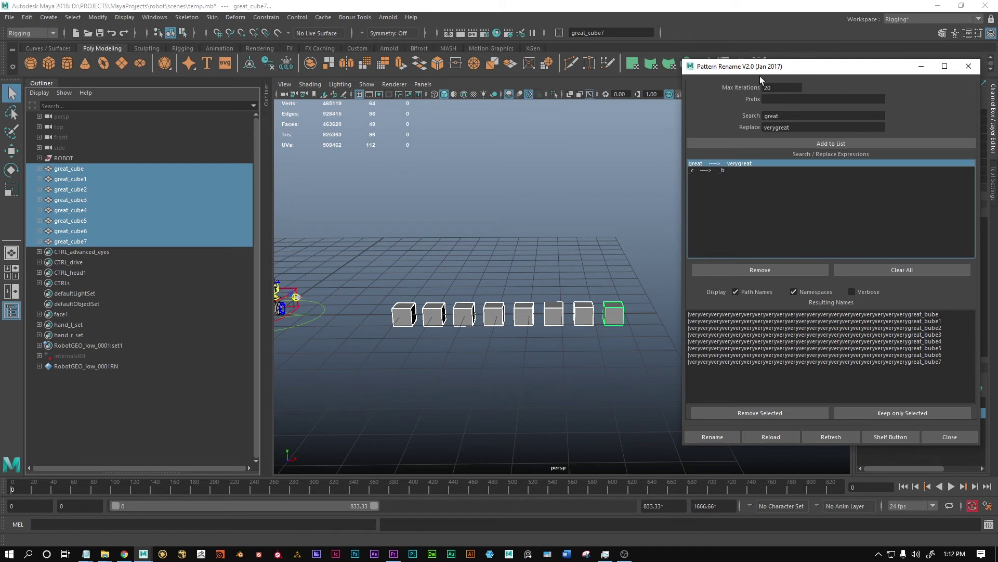
double_click(775, 87)
type("1")
key("Return")
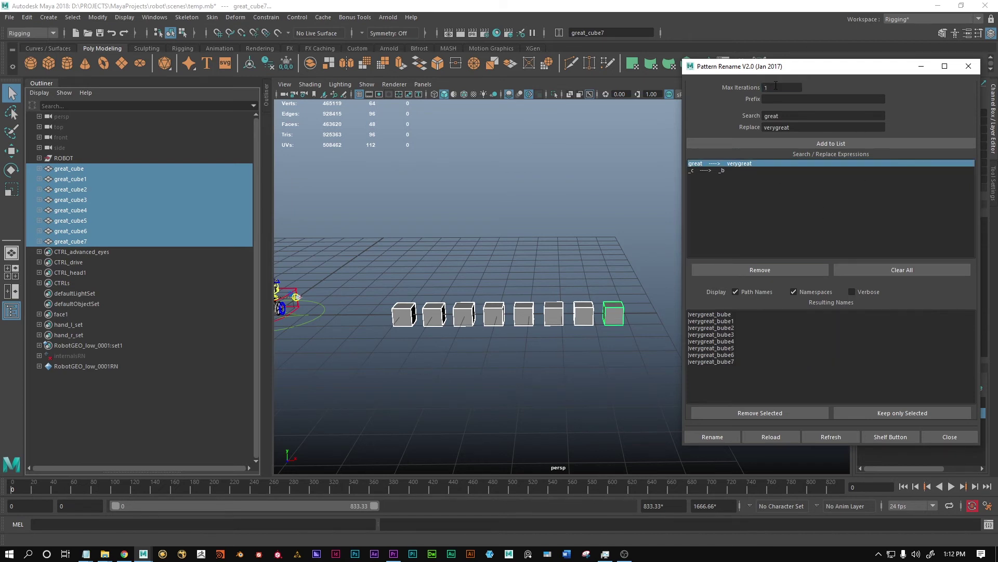
Apply the pattern rename to the eight cubes and reselect them as a range in the Outliner
left_click(735, 170)
left_click(753, 163)
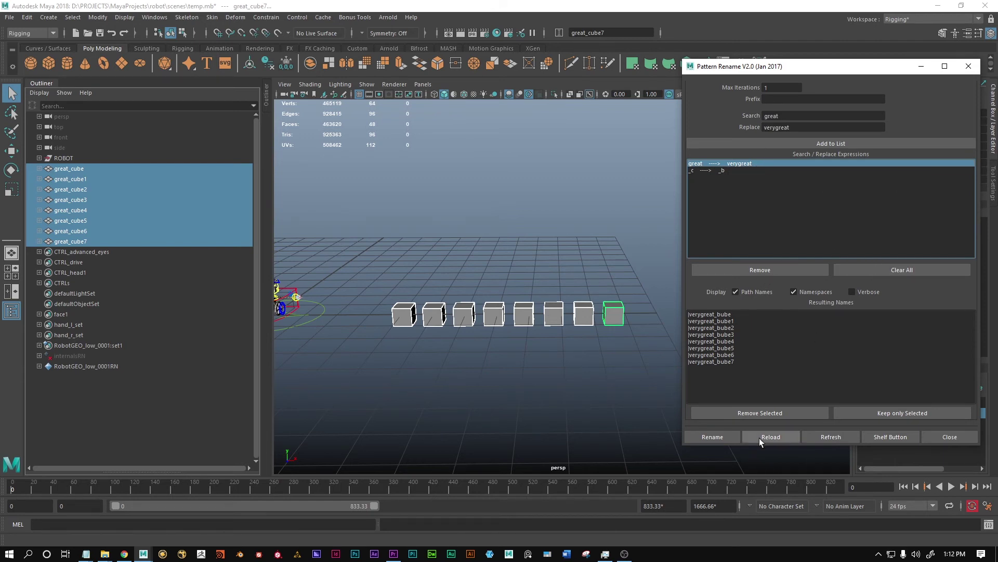
left_click(716, 437)
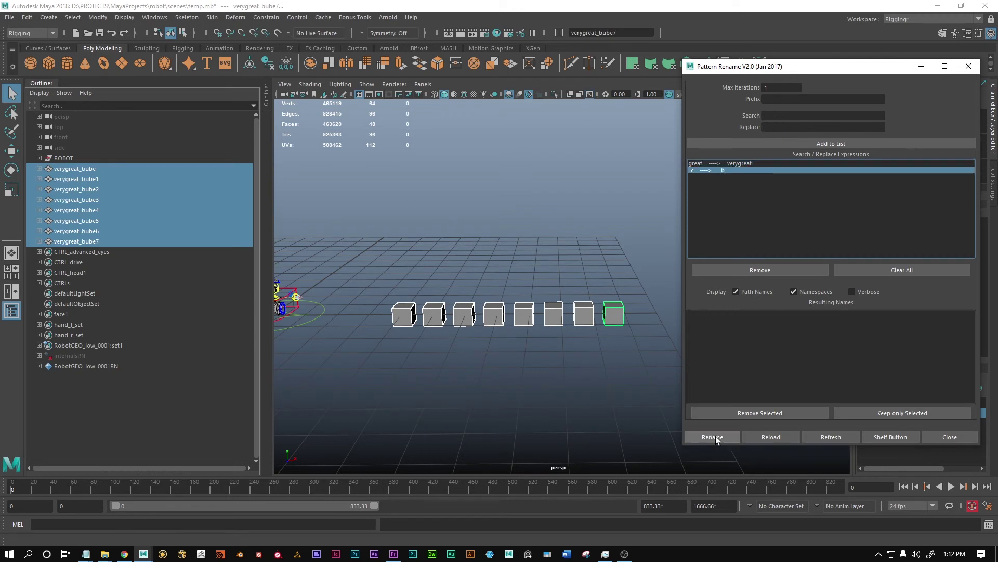
left_click(95, 241)
left_click(86, 172, "shift")
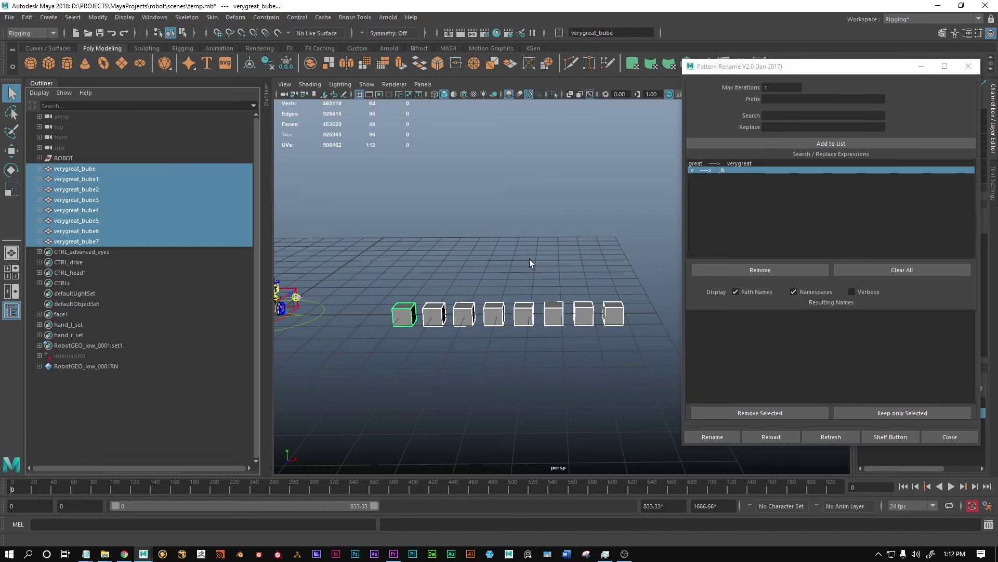
Deselect the cubes and select the robot's left ear, arm and wheel controls together
left_click(444, 241)
middle_click_drag(361, 257, 540, 263, "alt")
right_click_drag(442, 278, 499, 301, "alt")
middle_click_drag(468, 297, 603, 298, "alt")
right_click_drag(478, 301, 537, 330, "alt")
middle_click_drag(489, 325, 582, 325, "alt")
right_click_drag(504, 318, 555, 338, "alt")
left_click(527, 184)
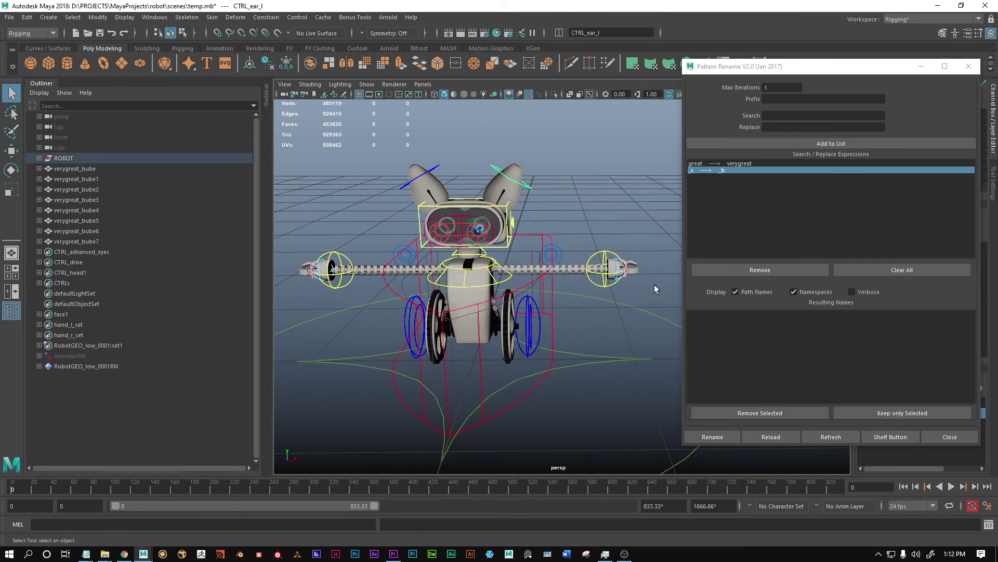
left_click(602, 252, "shift")
left_click(531, 309, "shift")
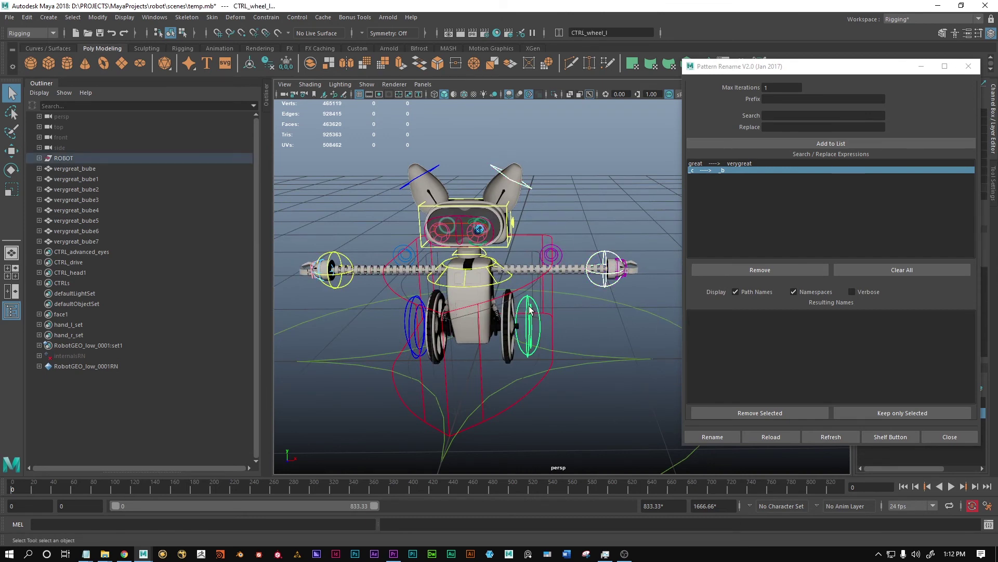
Close the Pattern Rename window and widen the Channel Box
left_click(969, 66)
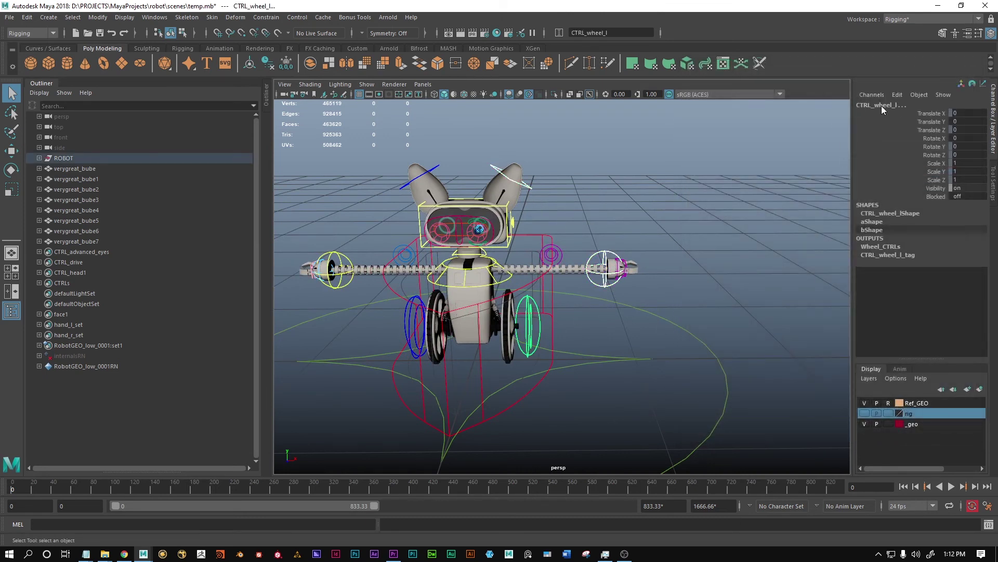
left_click_drag(854, 117, 814, 117)
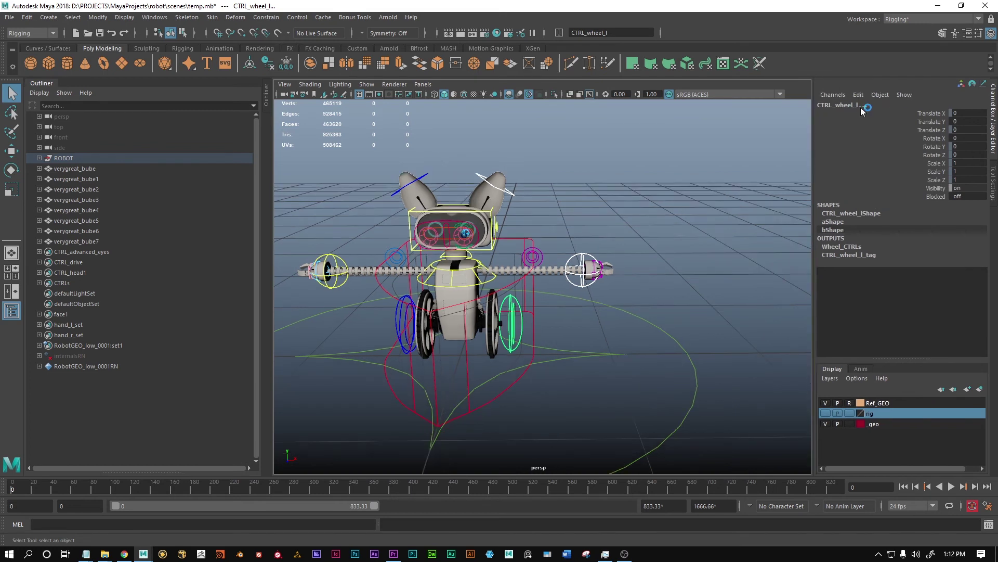
Check the names of the robot's left arm, left ear and right ear controls one by one, ending with nothing selected
left_click(596, 309)
left_click(580, 254)
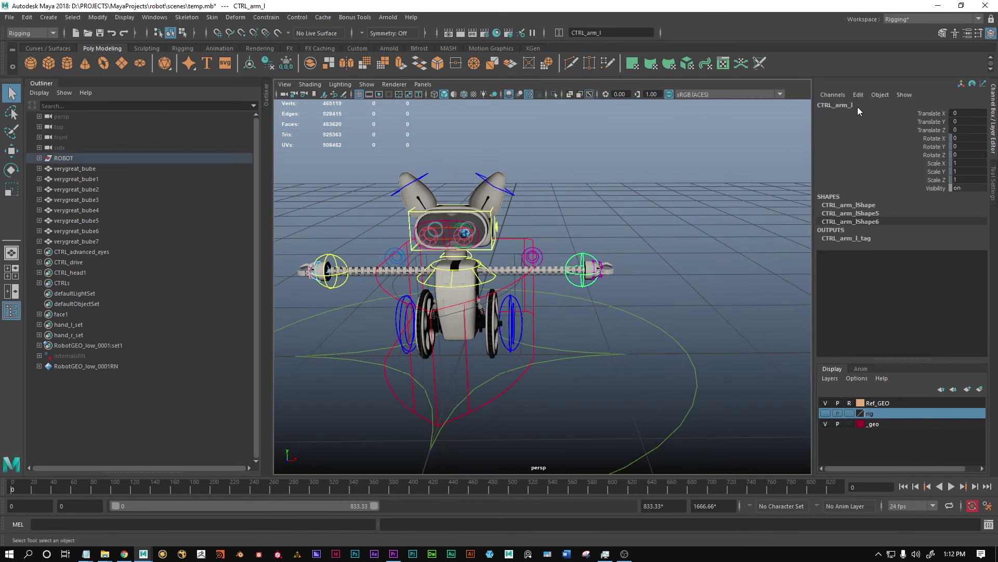
left_click(511, 236)
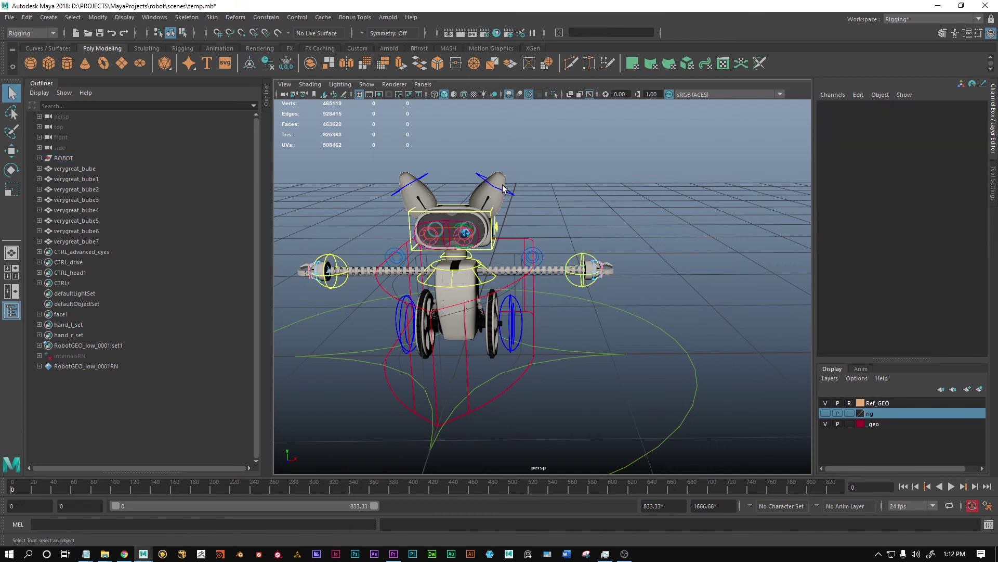
left_click(510, 191)
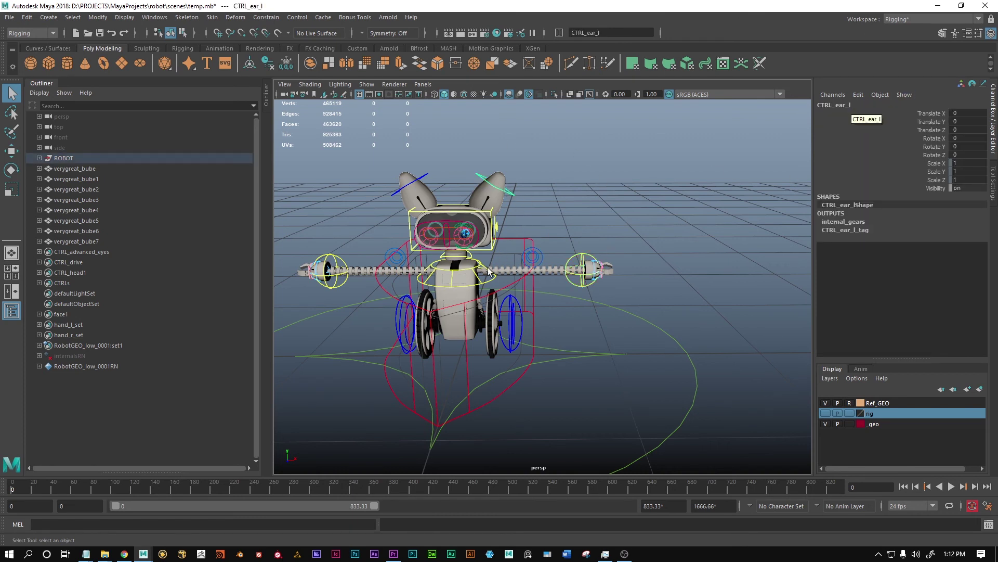
middle_click_drag(539, 304, 650, 335, "alt")
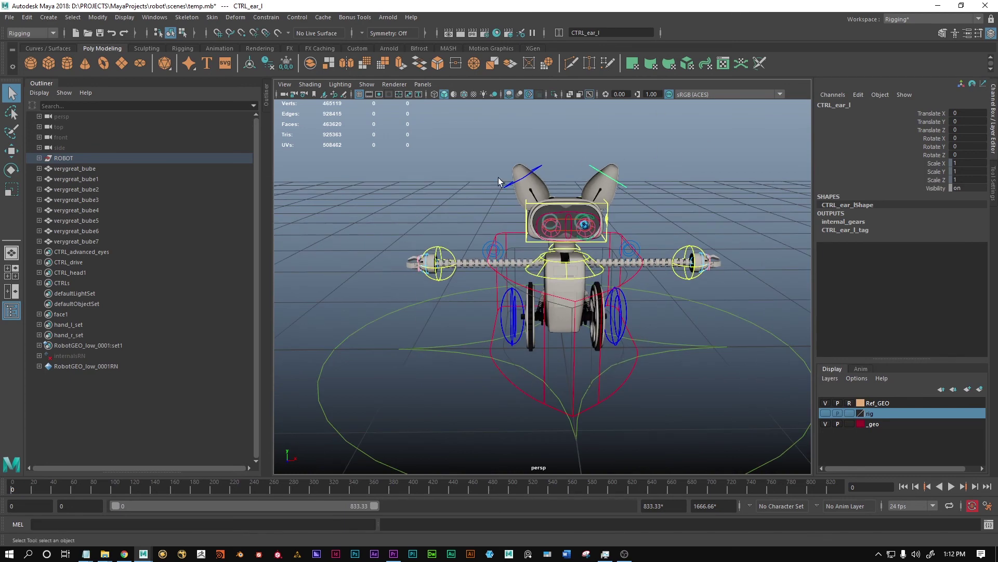
left_click(535, 169)
left_click_drag(545, 322, 469, 305, "alt")
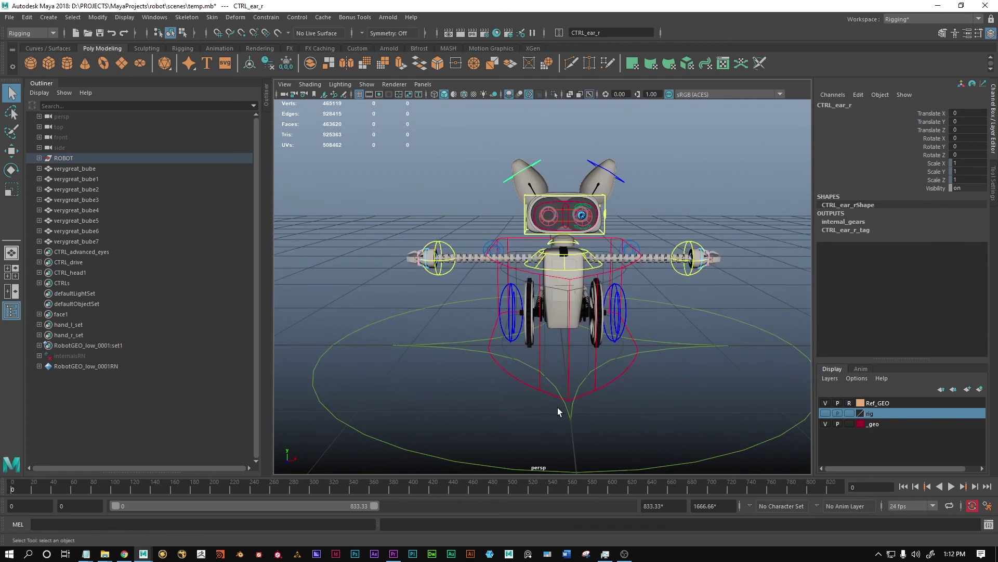
left_click_drag(370, 323, 329, 296, "alt")
scroll(391, 276, "down", 5)
left_click_drag(392, 277, 571, 305, "alt")
left_click(687, 247)
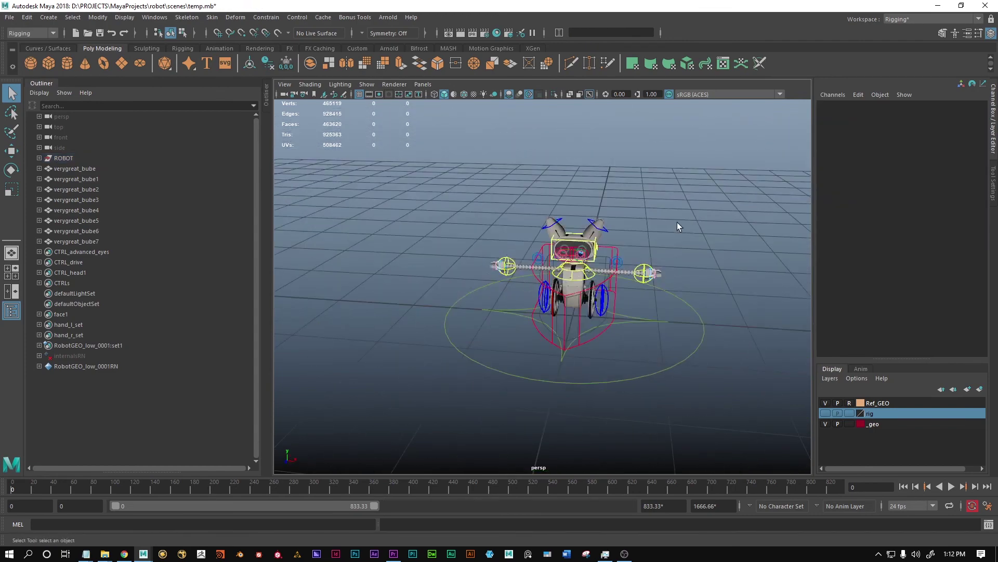
middle_click_drag(688, 247, 624, 260, "alt")
right_click_drag(624, 260, 616, 296, "alt")
middle_click_drag(616, 296, 572, 287, "alt")
right_click_drag(572, 287, 558, 324, "alt")
left_click_drag(557, 324, 515, 317, "alt")
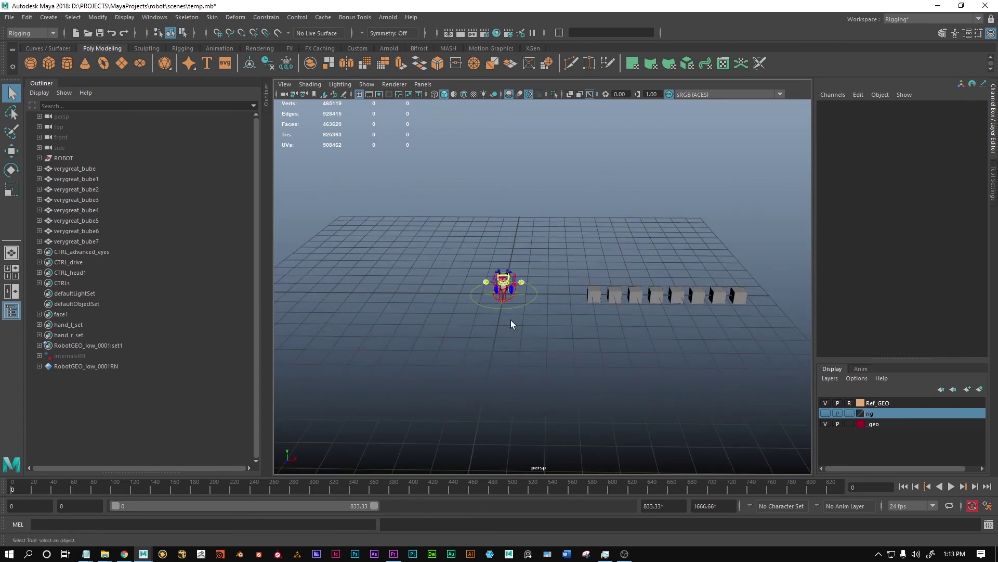
right_click_drag(511, 319, 591, 314, "alt")
left_click_drag(591, 314, 539, 329, "alt")
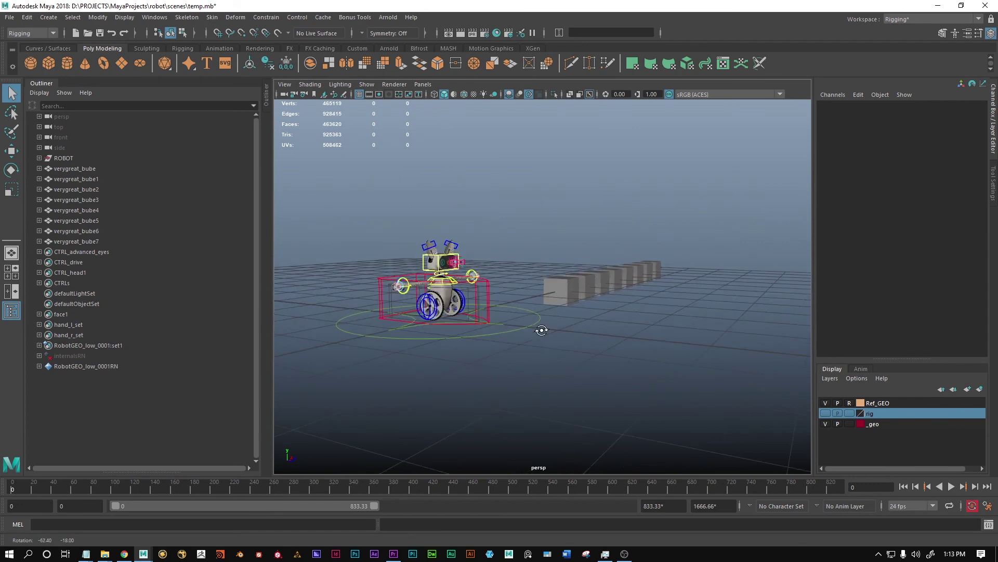
right_click_drag(539, 330, 644, 355, "alt")
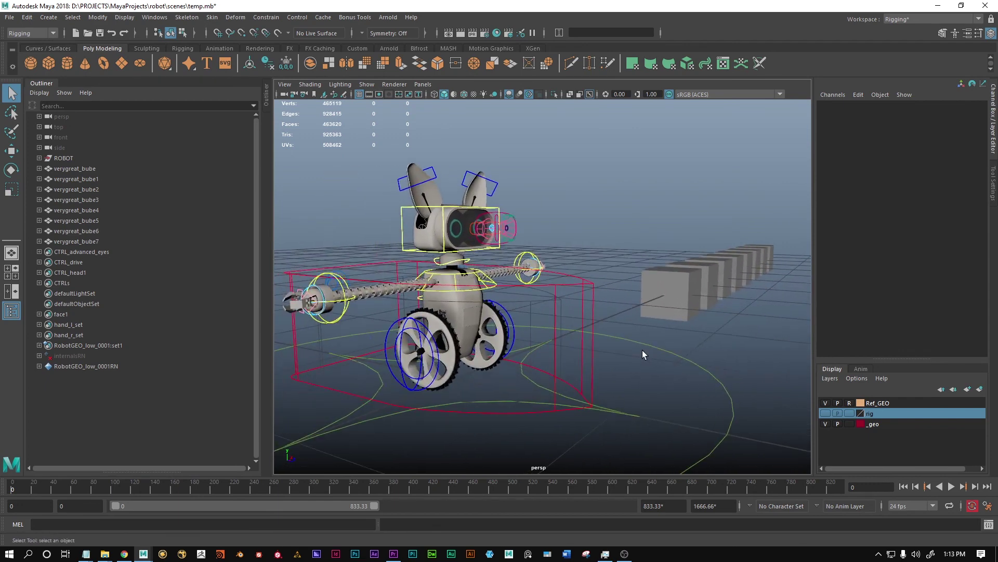
left_click_drag(642, 355, 635, 345, "alt")
right_click_drag(635, 345, 525, 345, "alt")
middle_click_drag(525, 345, 582, 344, "alt")
right_click_drag(582, 344, 703, 339, "alt")
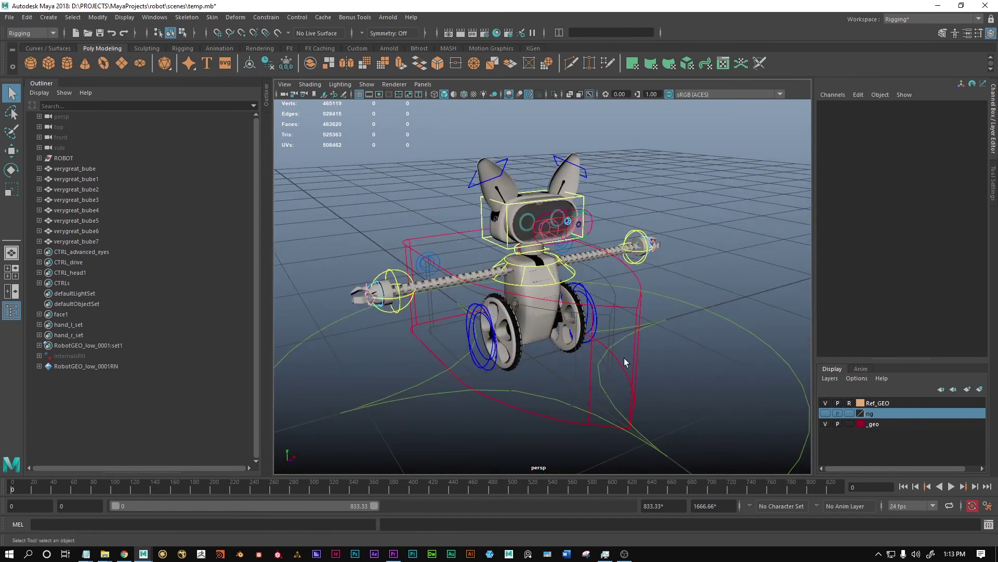
scroll(640, 364, "down", 5)
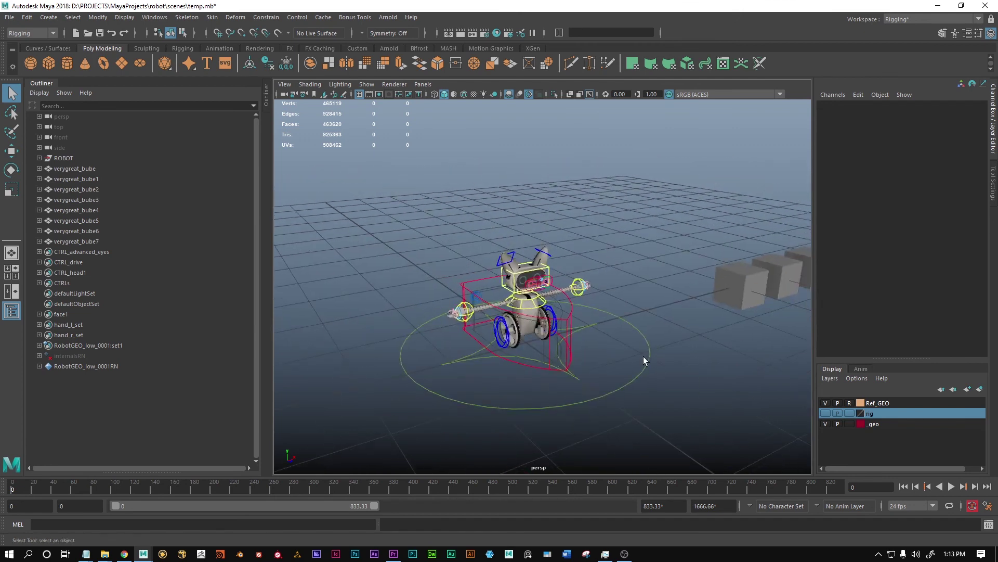